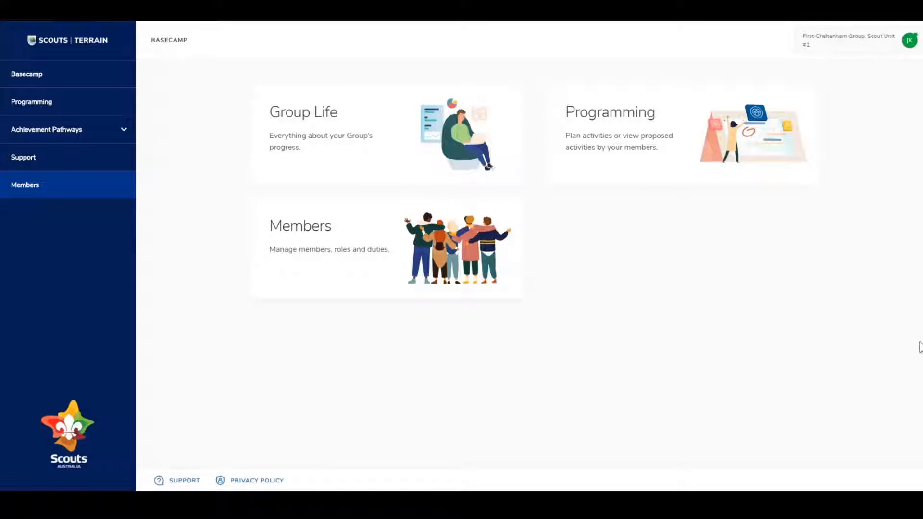
Step: Bring up the members_tab_06.pdf guide in a maximized window and read through its group and units table instructions
left_click_drag(922, 159, 502, 144)
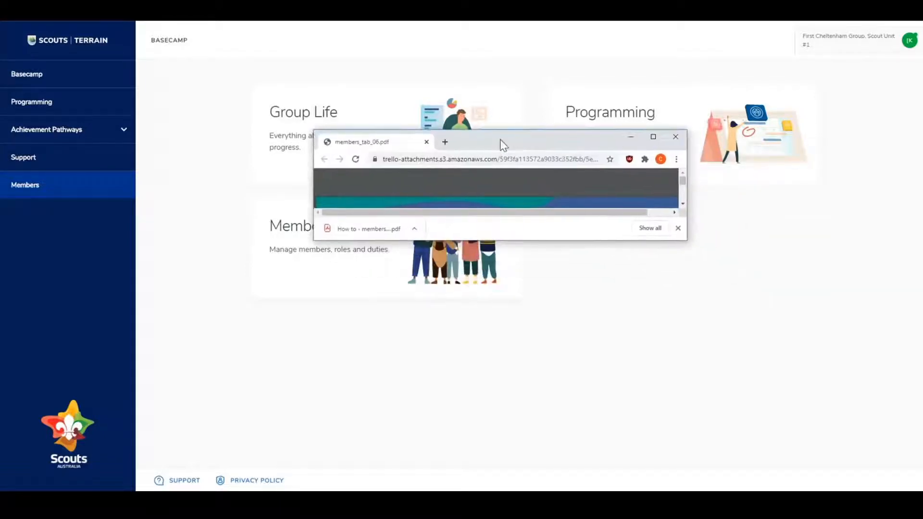
left_click(654, 137)
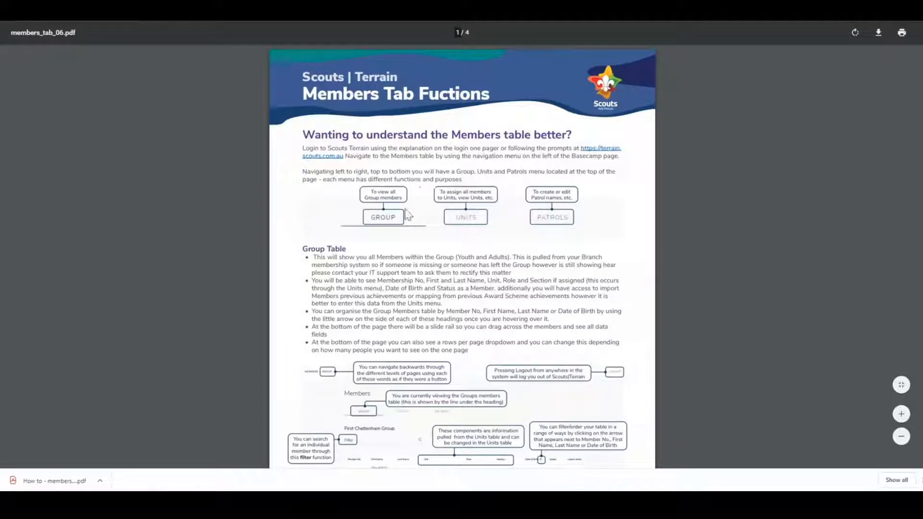
scroll(370, 250, "down", 1)
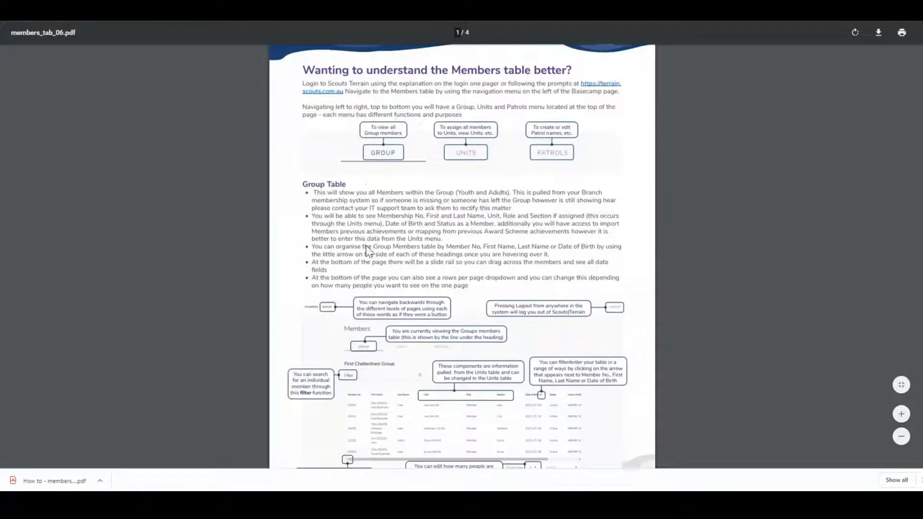
scroll(352, 245, "down", 4)
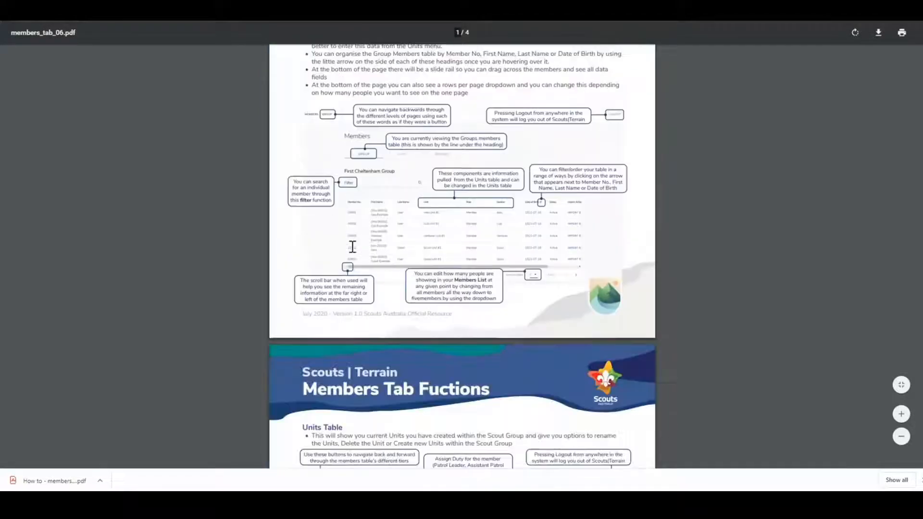
scroll(353, 246, "down", 2)
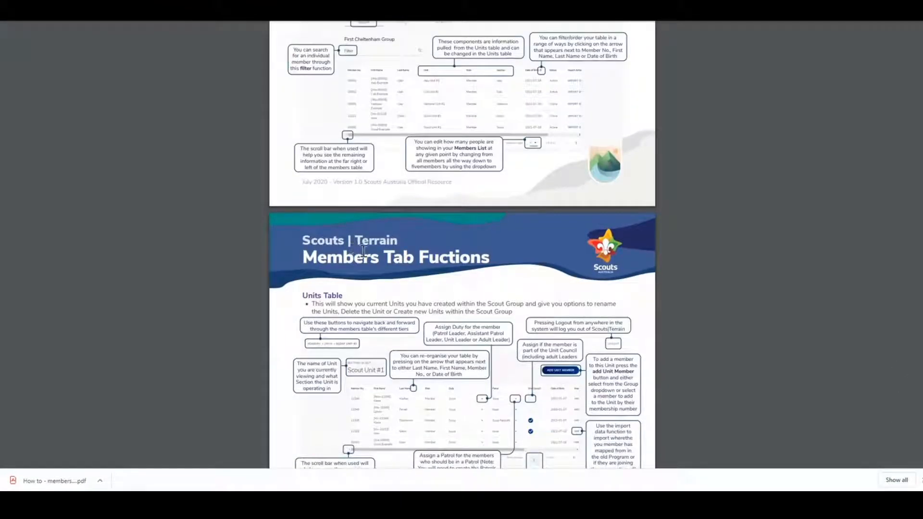
scroll(364, 266, "down", 5)
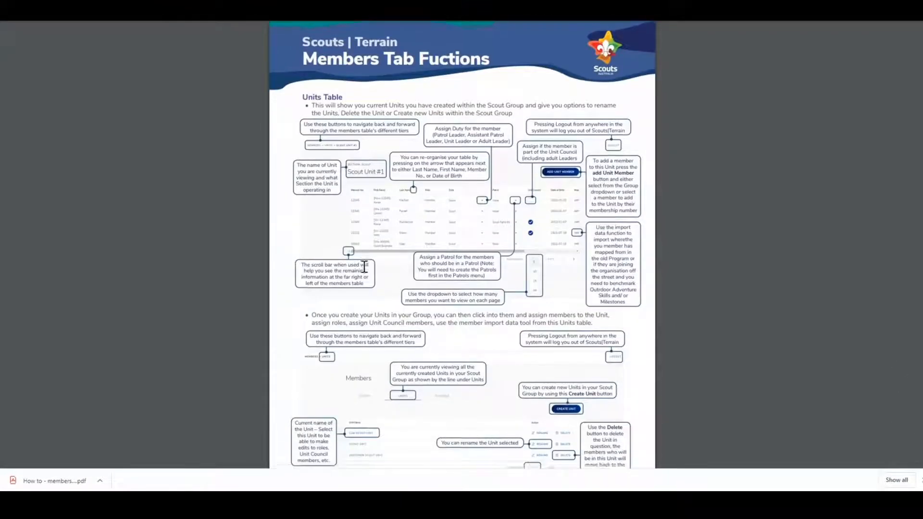
scroll(364, 267, "down", 11)
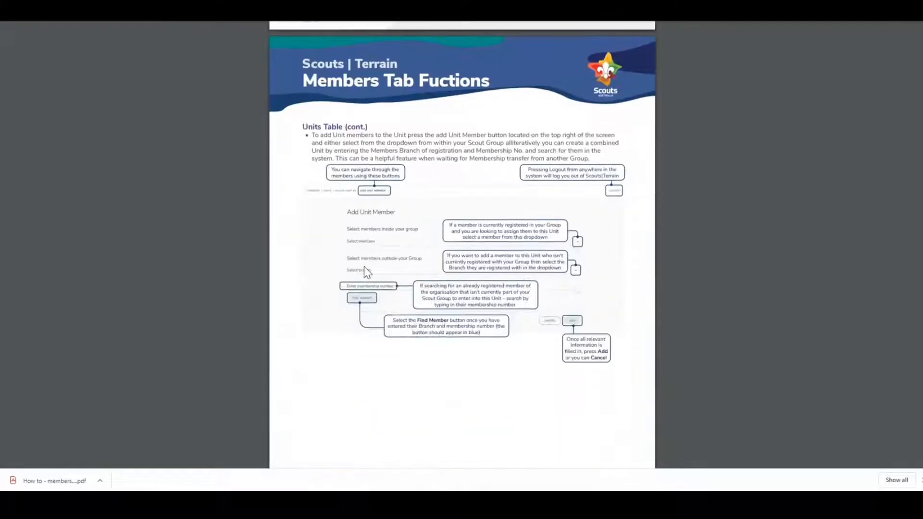
scroll(365, 267, "up", 14)
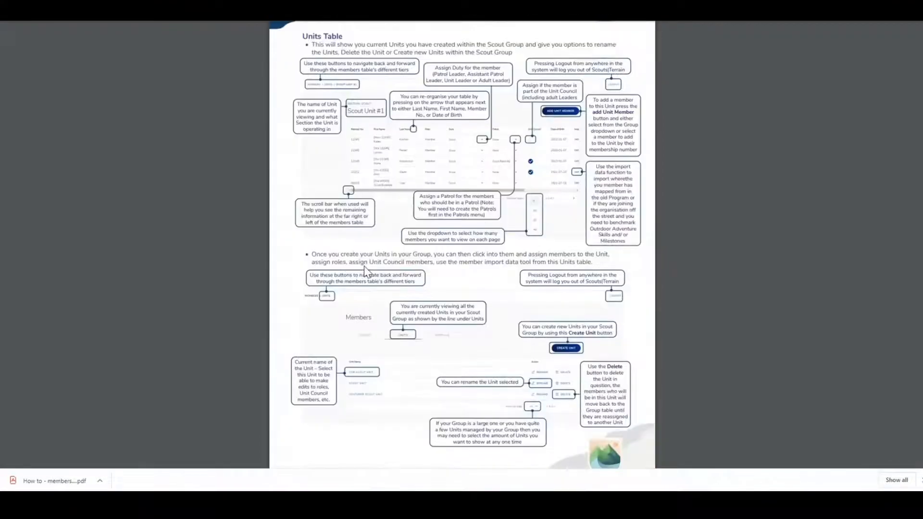
scroll(365, 266, "down", 5)
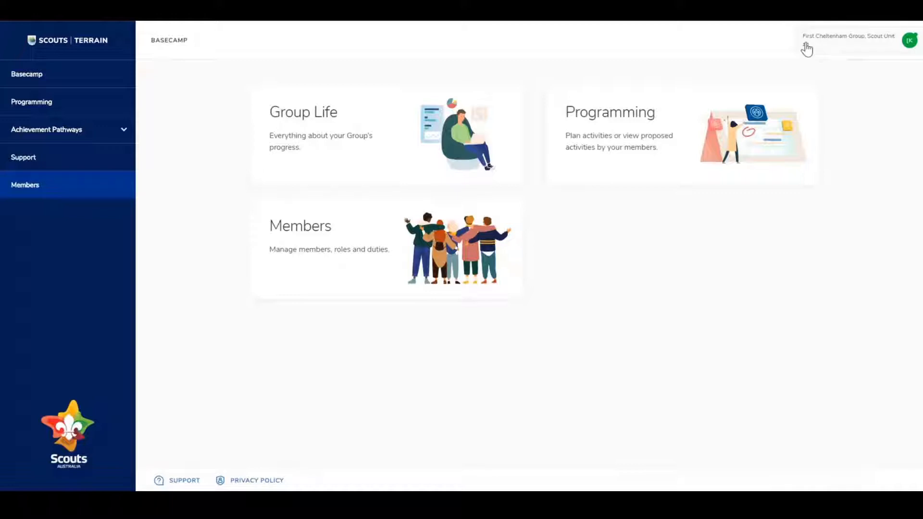
Step: Switch to Scouts Terrain, open the Members page and look over the First Cheltenham Group member table
left_click(864, 49)
left_click(34, 194)
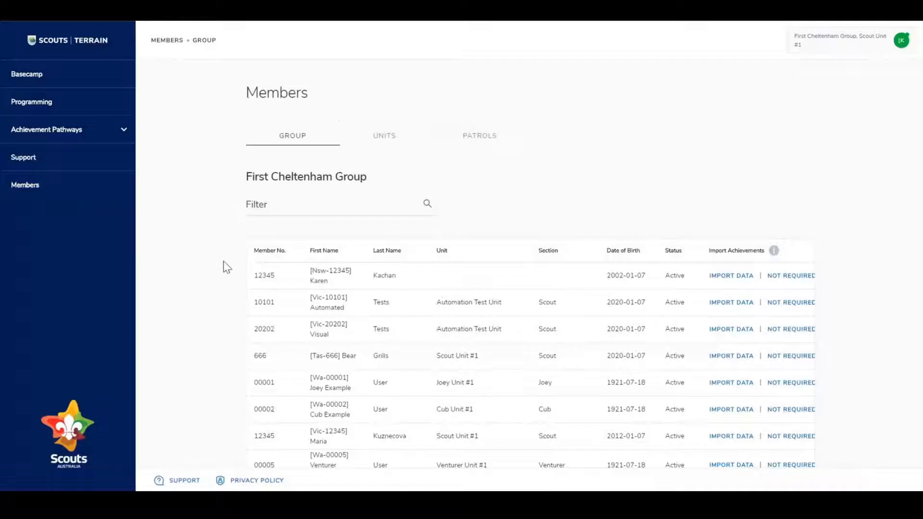
scroll(224, 266, "down", 3)
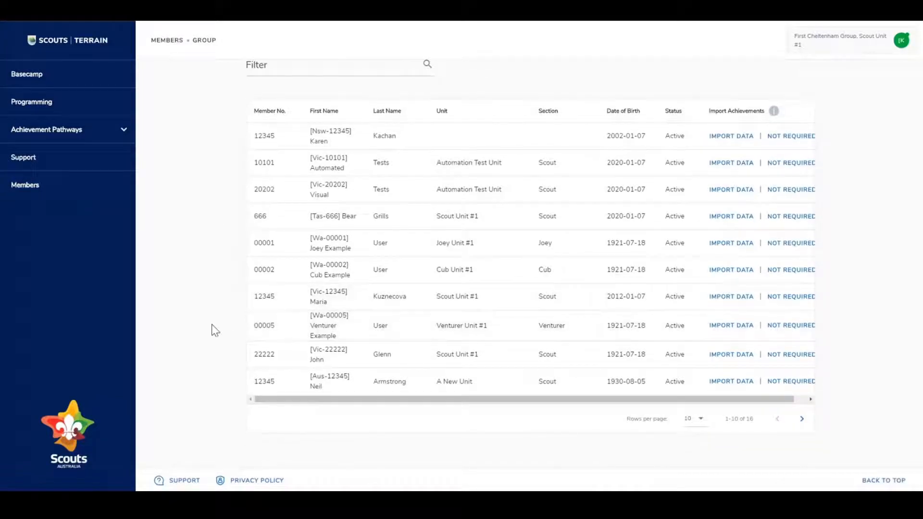
scroll(214, 331, "up", 1)
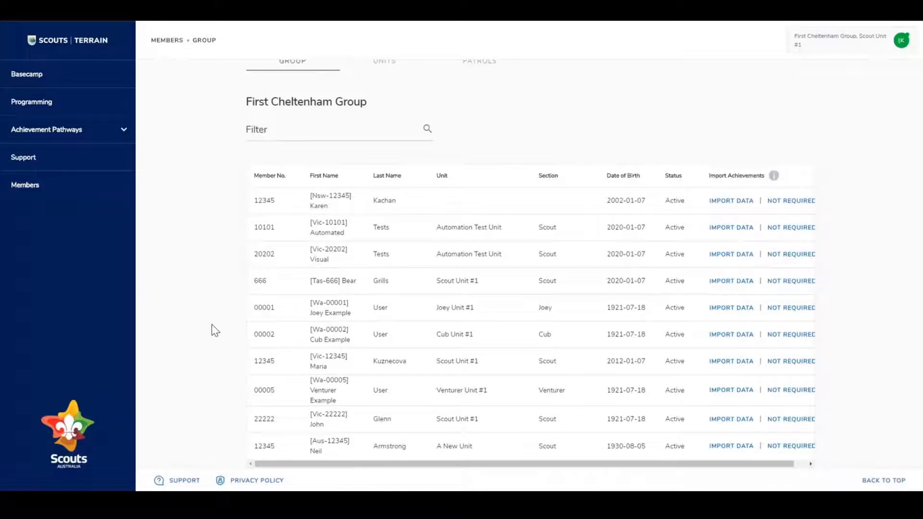
scroll(213, 331, "down", 1)
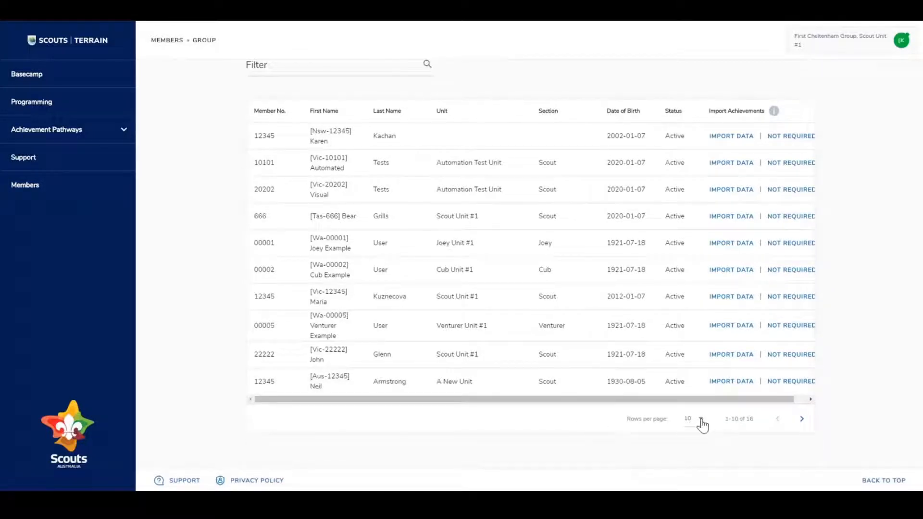
Step: Set the group member table to show all rows per page and look through the full list
left_click(702, 418)
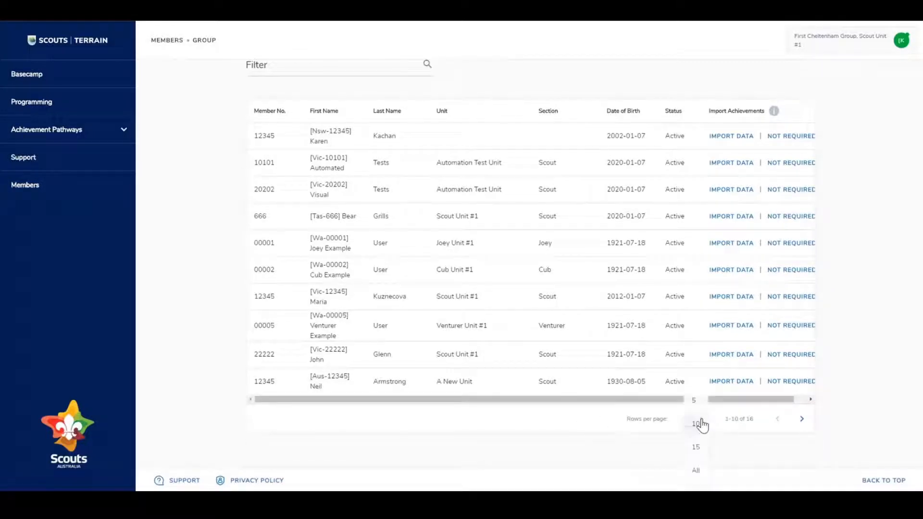
left_click(698, 470)
scroll(495, 389, "down", 1)
scroll(492, 384, "down", 3)
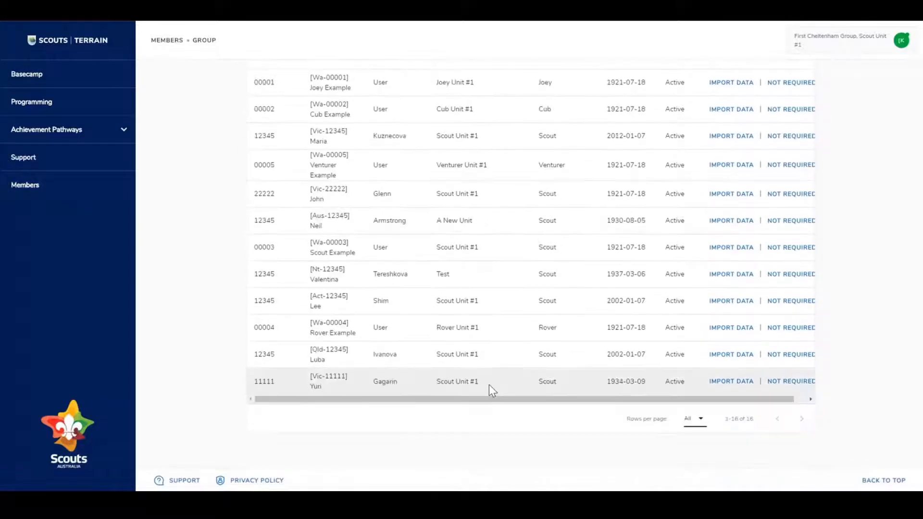
scroll(487, 388, "up", 6)
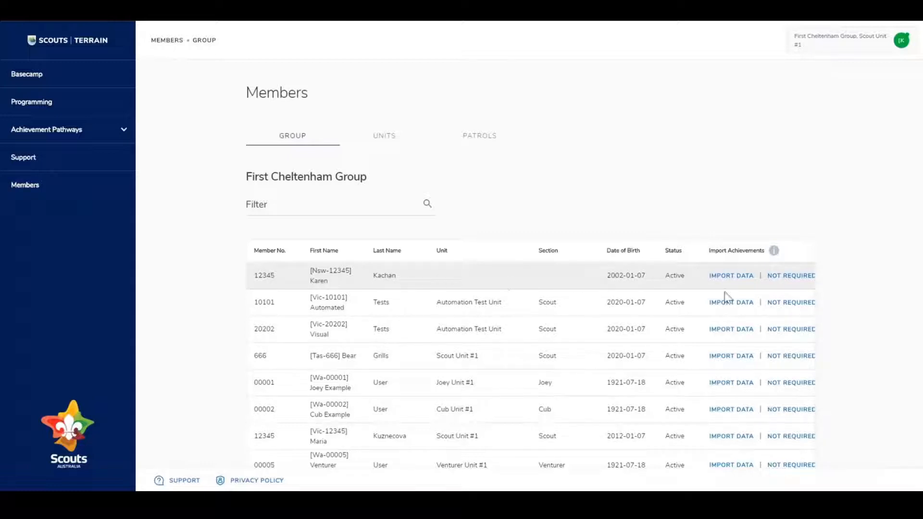
Step: Examine the group table's import achievements options, including the part hidden beyond the table's edge
scroll(498, 421, "down", 5)
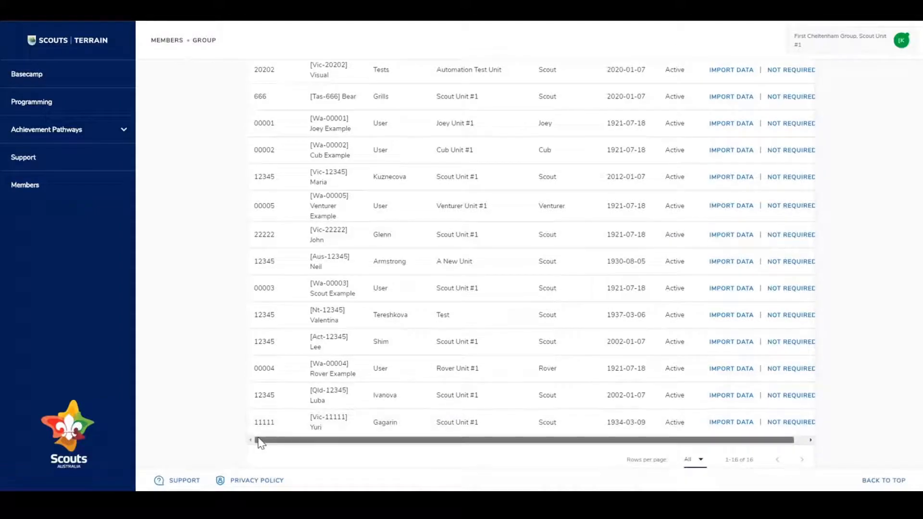
left_click_drag(260, 440, 336, 447)
scroll(553, 366, "up", 5)
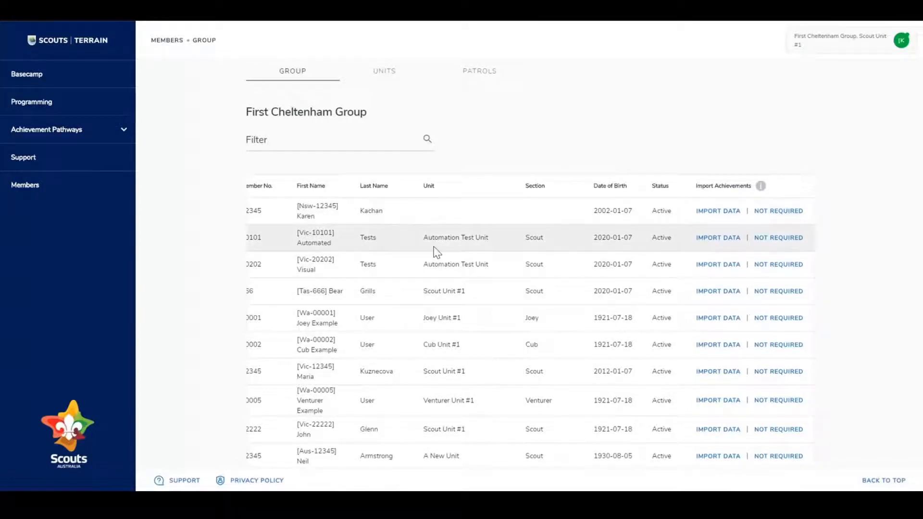
scroll(392, 298, "down", 4)
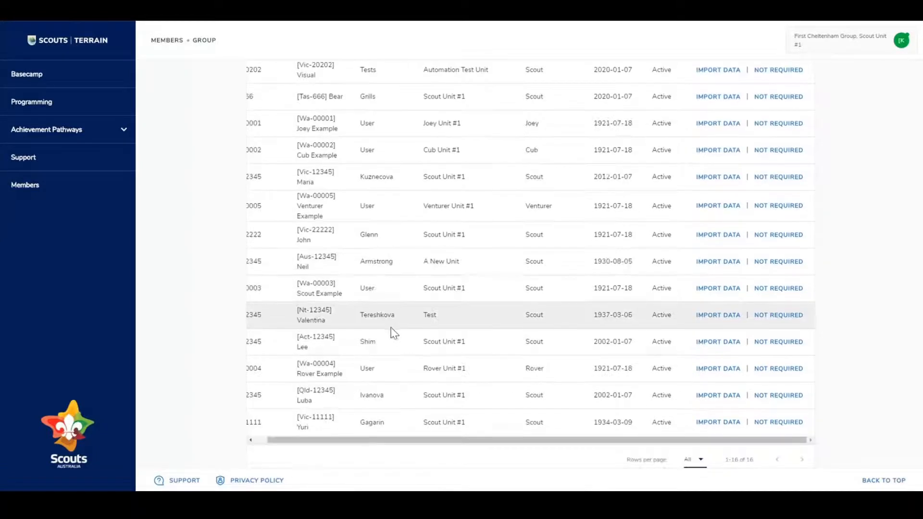
Step: Reduce the group member table to 5 rows per page and return to its first columns
left_click(700, 464)
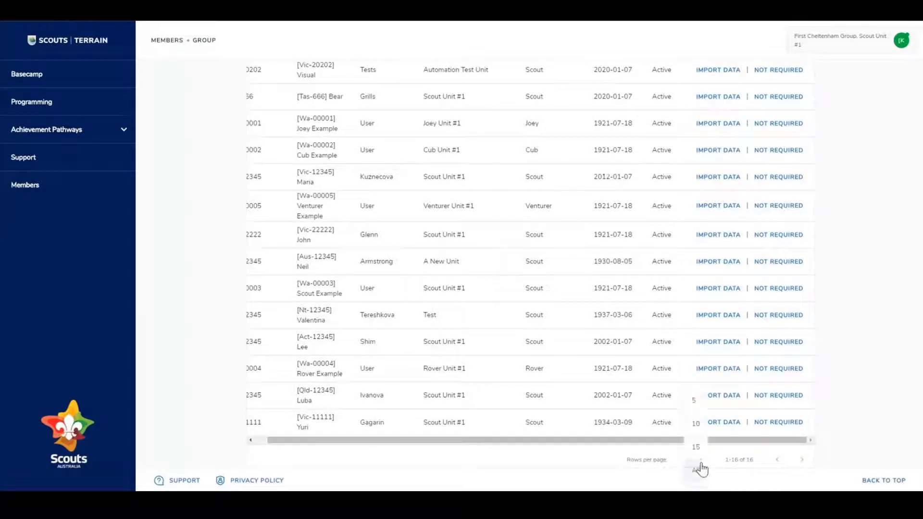
left_click(695, 404)
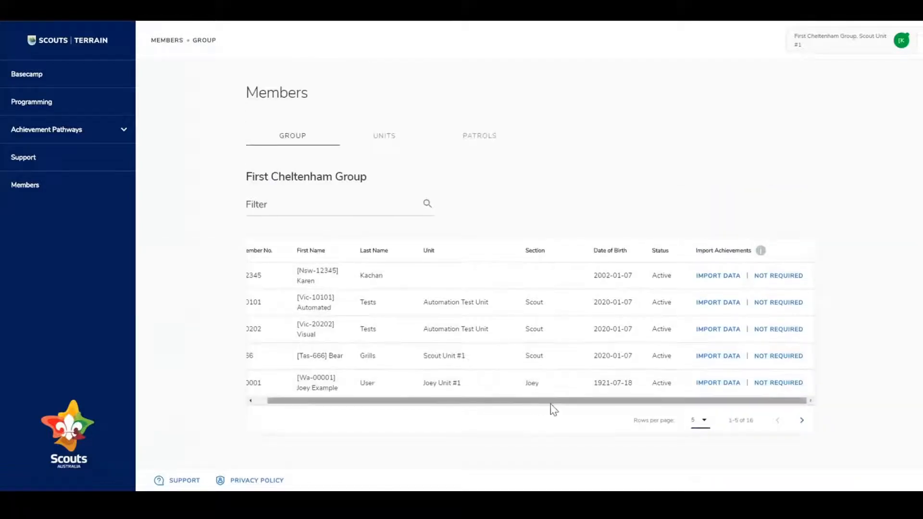
left_click_drag(581, 403, 555, 403)
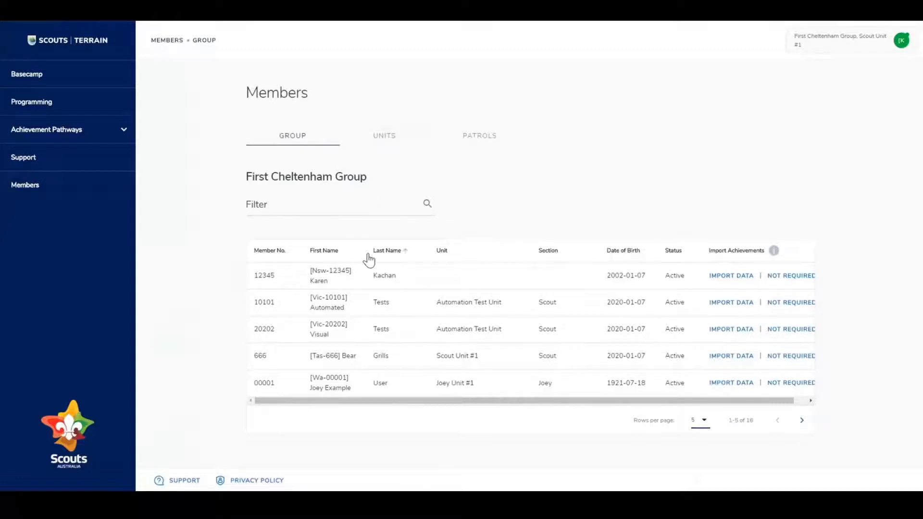
Step: Sort the group members by date of birth ascending and show all rows on one page
left_click(644, 259)
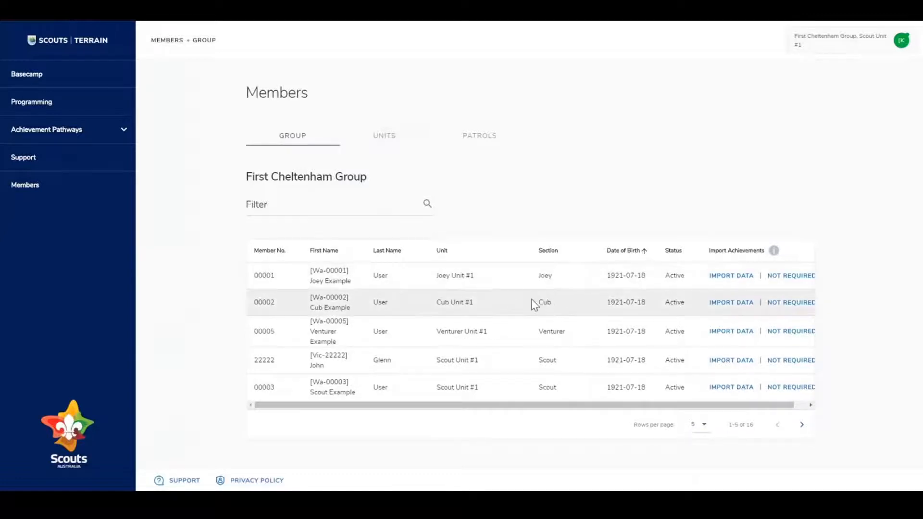
scroll(511, 302, "down", 1)
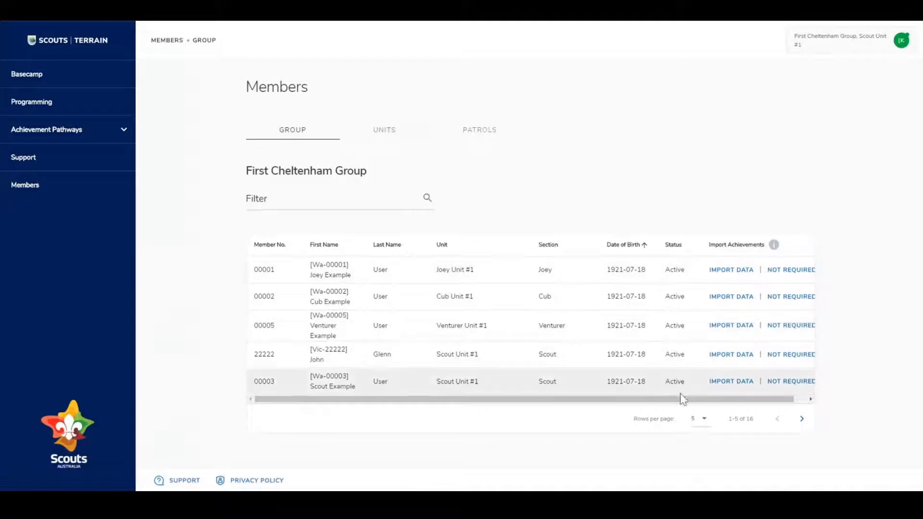
left_click(701, 421)
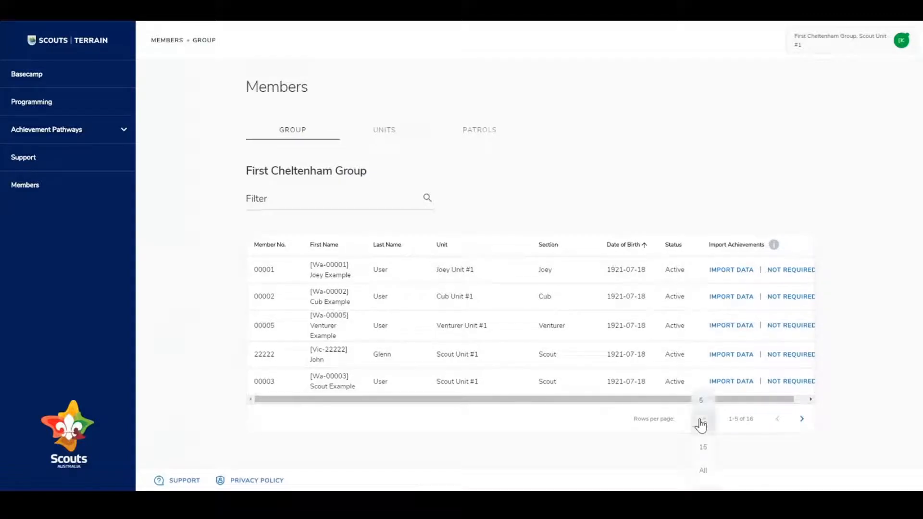
left_click(704, 471)
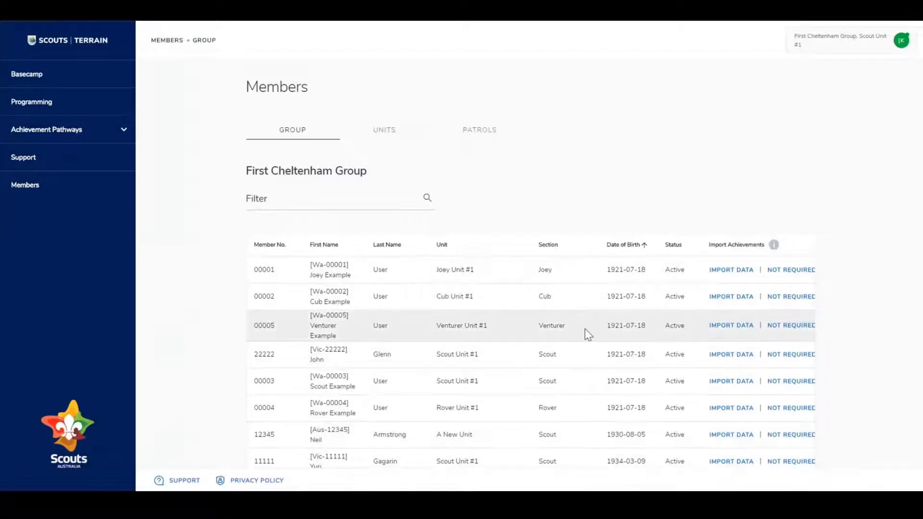
Step: Sort the group members by first name, then by last name in ascending order
left_click(340, 248)
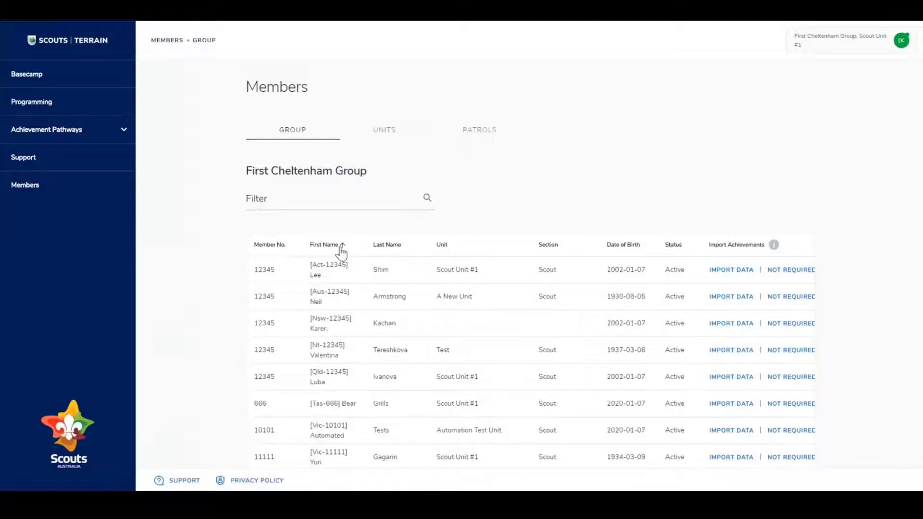
left_click(409, 248)
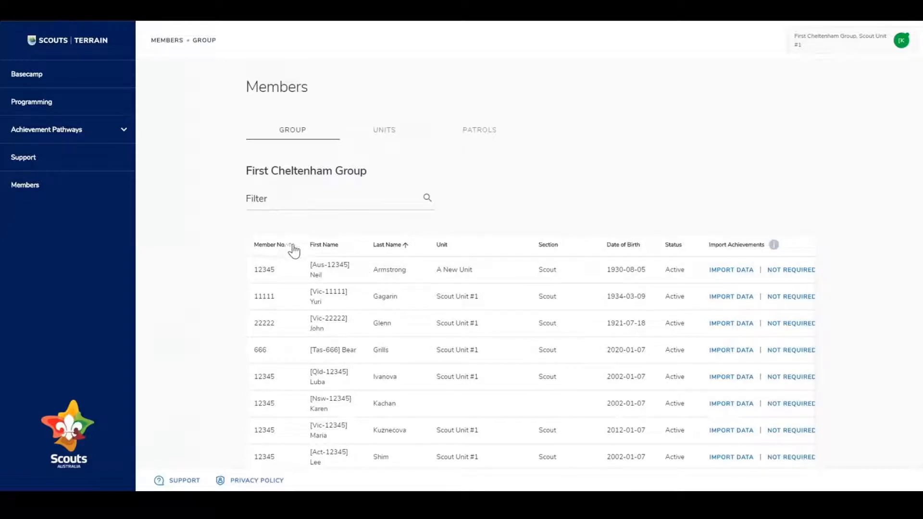
Step: Filter the group table by a partial member number, then clear the filter
left_click(267, 200)
type("22")
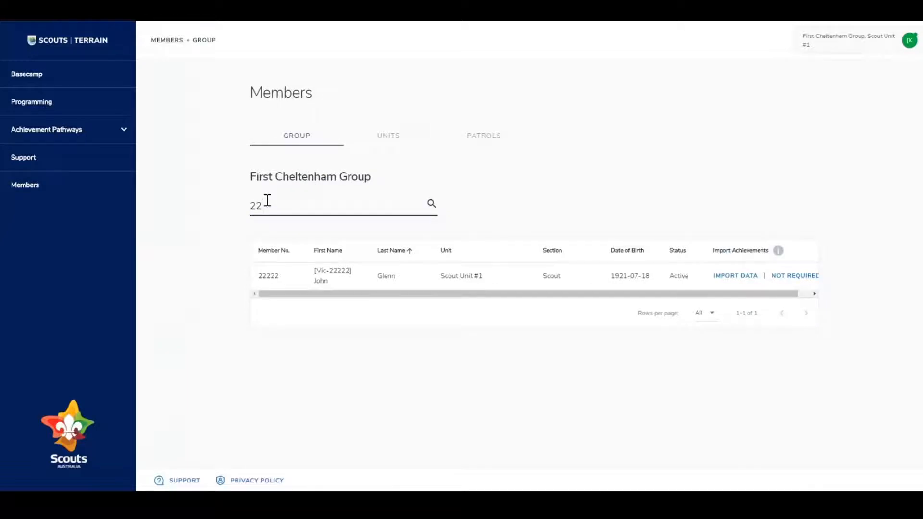
key("BackSpace")
key("BackSpace")
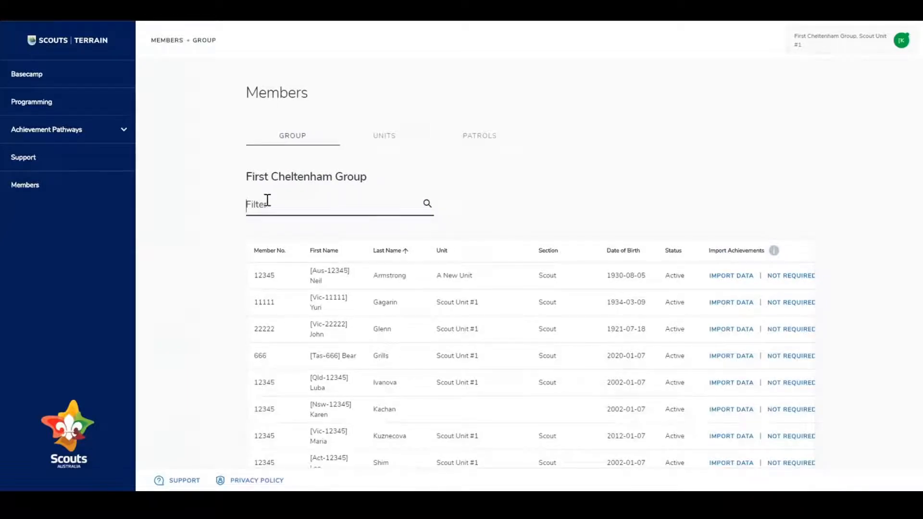
Step: Filter the group table by a member's first name, then clear the filter
type("neil")
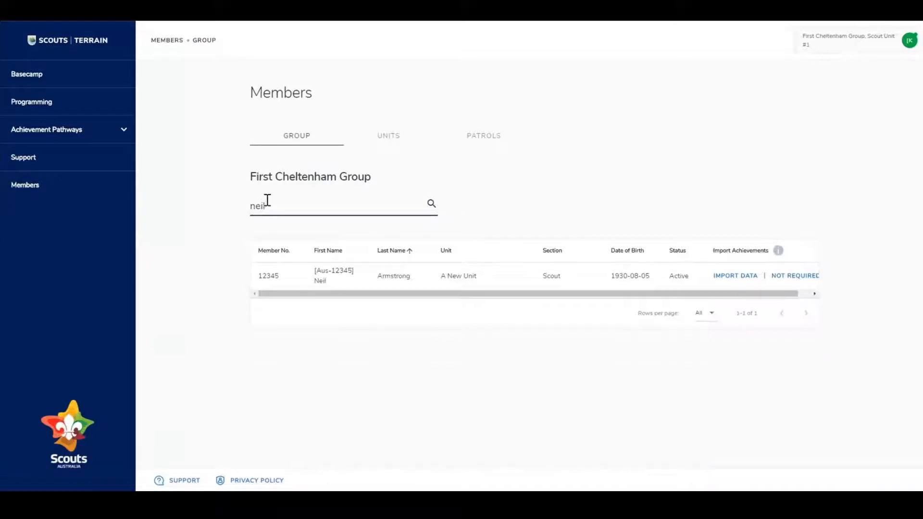
key("BackSpace")
key("BackSpace")
key("BackSpace")
key("BackSpace")
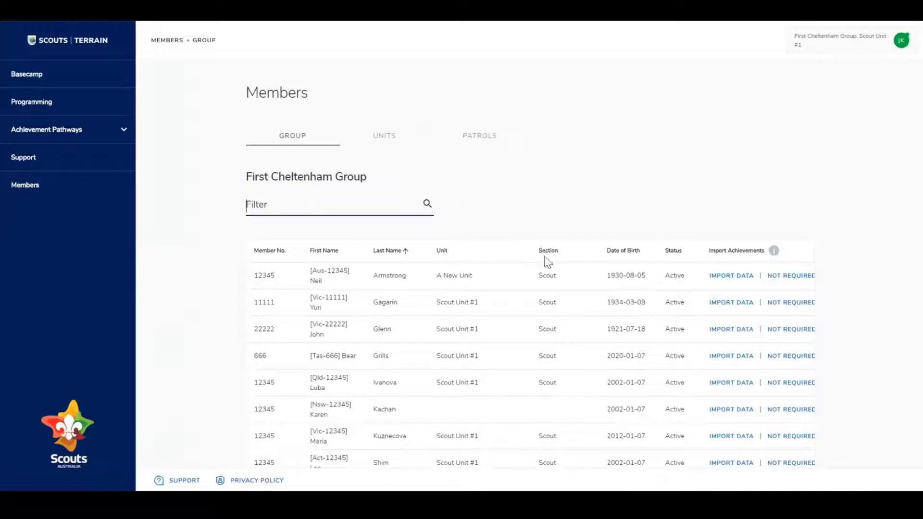
Step: Open the list of the group's units on the Members page
left_click(394, 138)
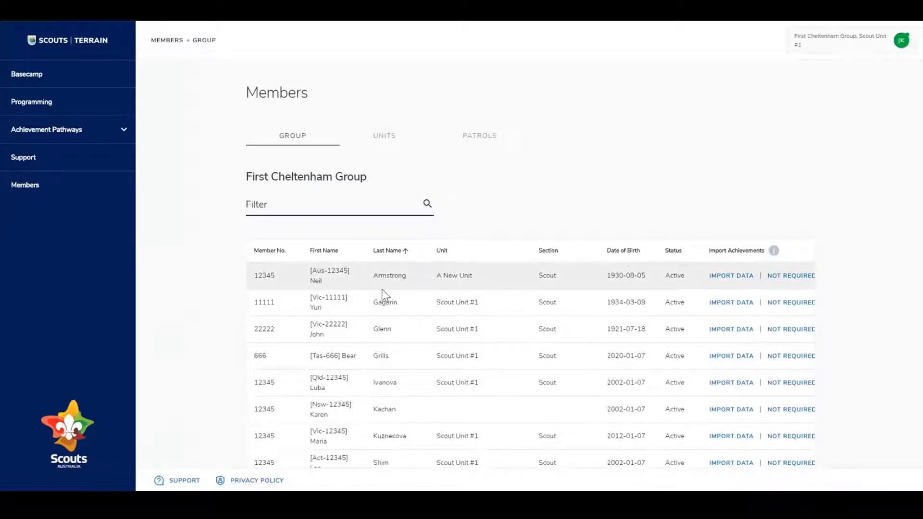
scroll(383, 294, "down", 3)
scroll(383, 294, "up", 3)
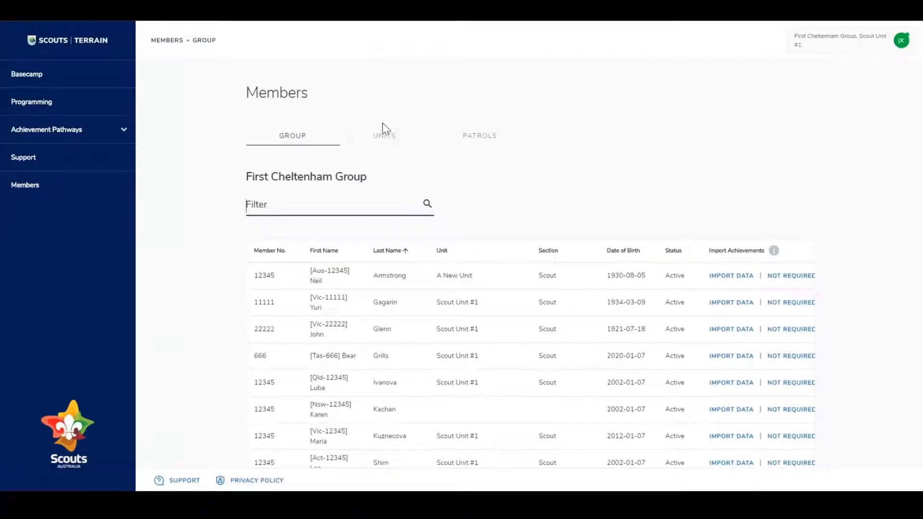
left_click(385, 141)
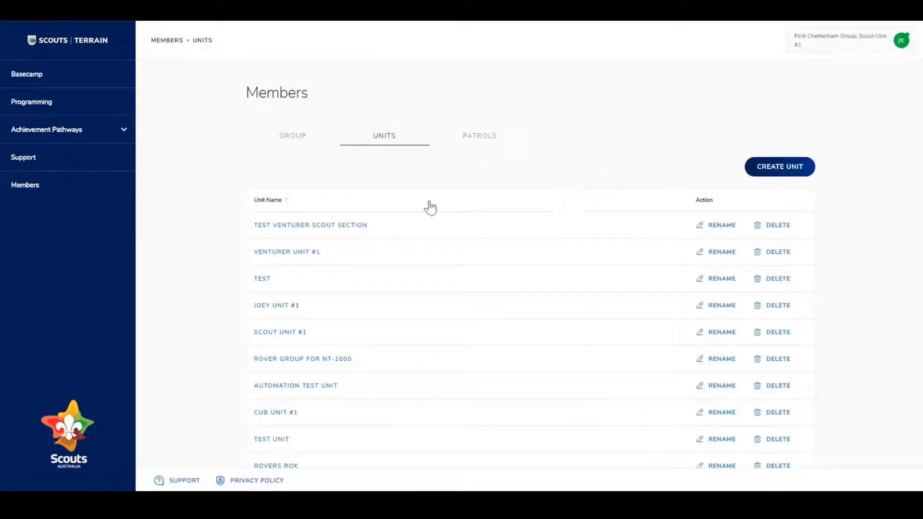
Step: Create a unit named "Venturer Scout Unit" in the Venturer section and dismiss the notification
scroll(294, 224, "down", 2)
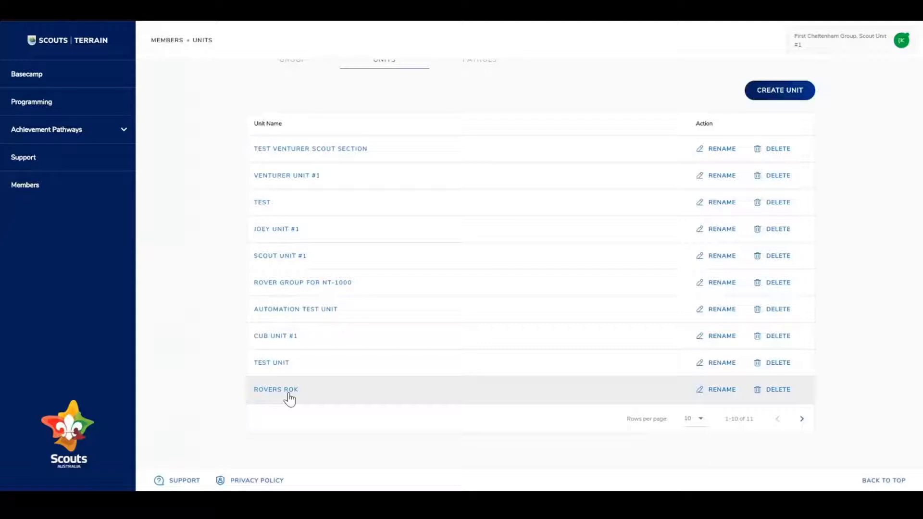
scroll(290, 400, "up", 2)
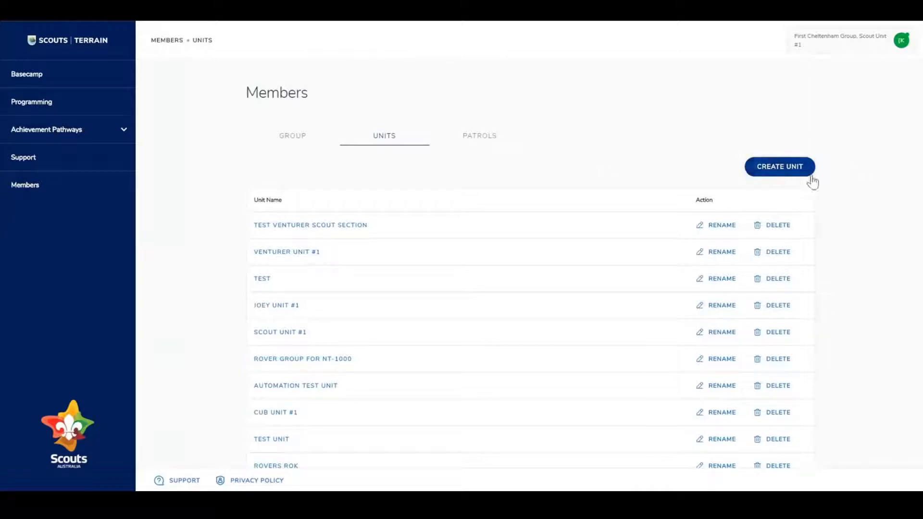
left_click(782, 169)
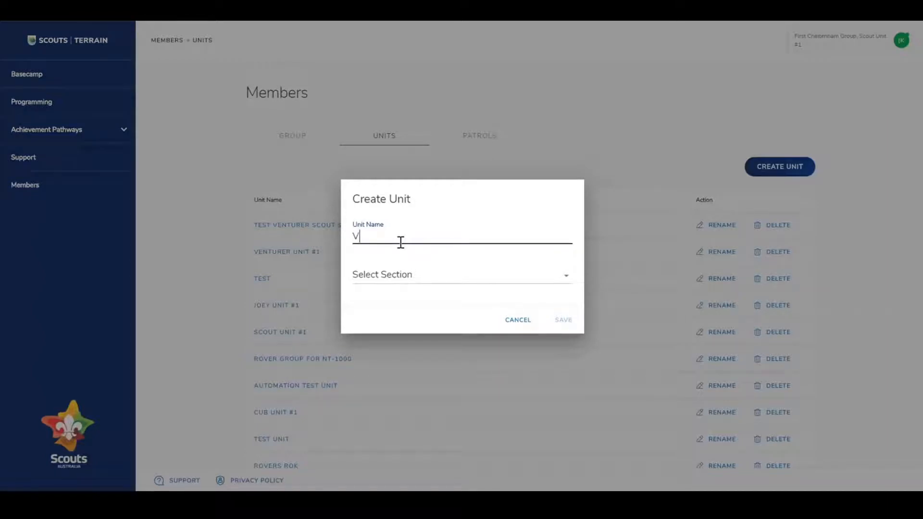
type("Venturer Scout Unit")
left_click(454, 288)
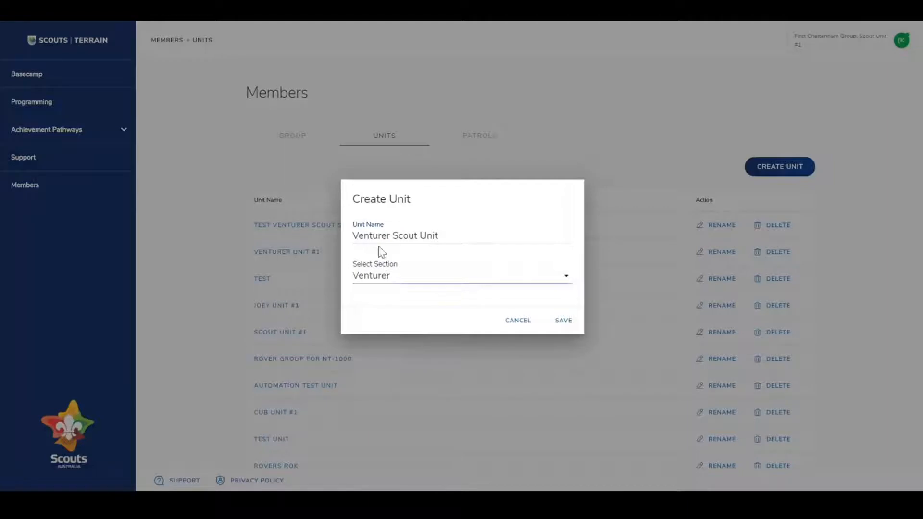
left_click(563, 321)
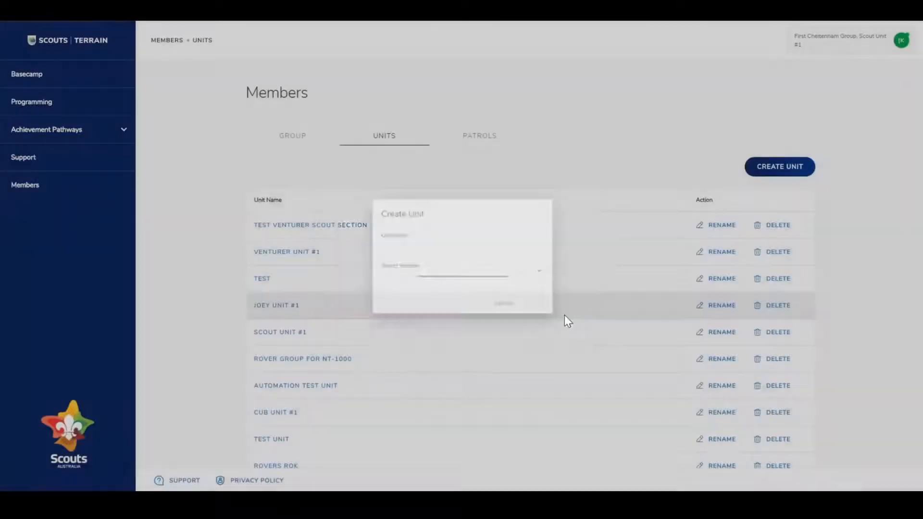
scroll(341, 304, "down", 2)
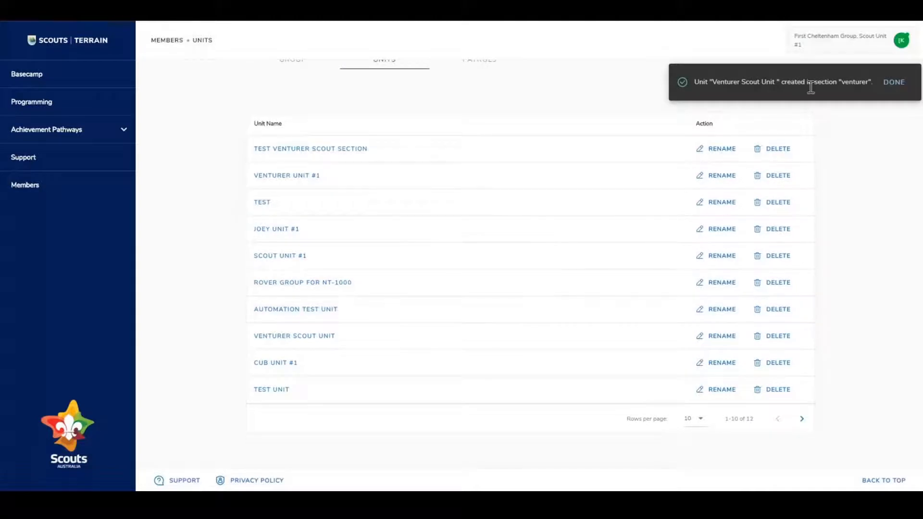
left_click(896, 83)
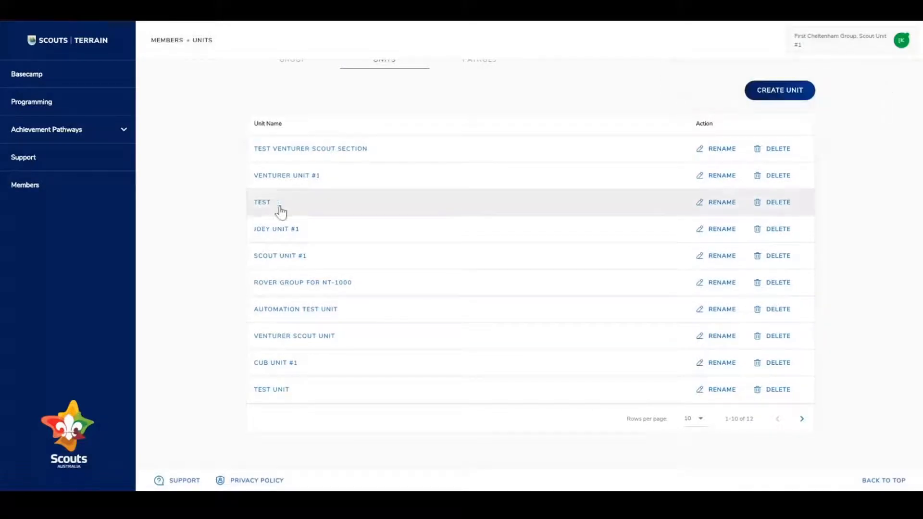
Step: Show all units on a single page and look through the complete list
left_click(696, 422)
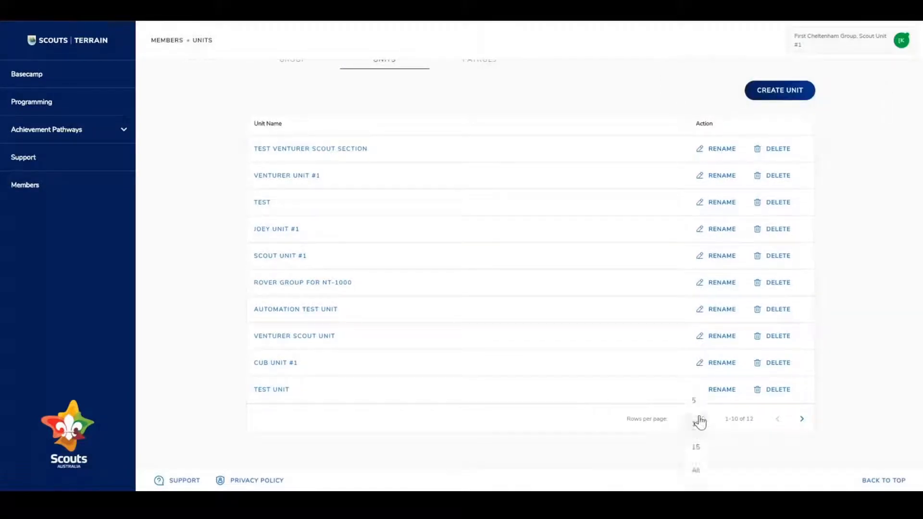
left_click(700, 474)
scroll(455, 385, "down", 2)
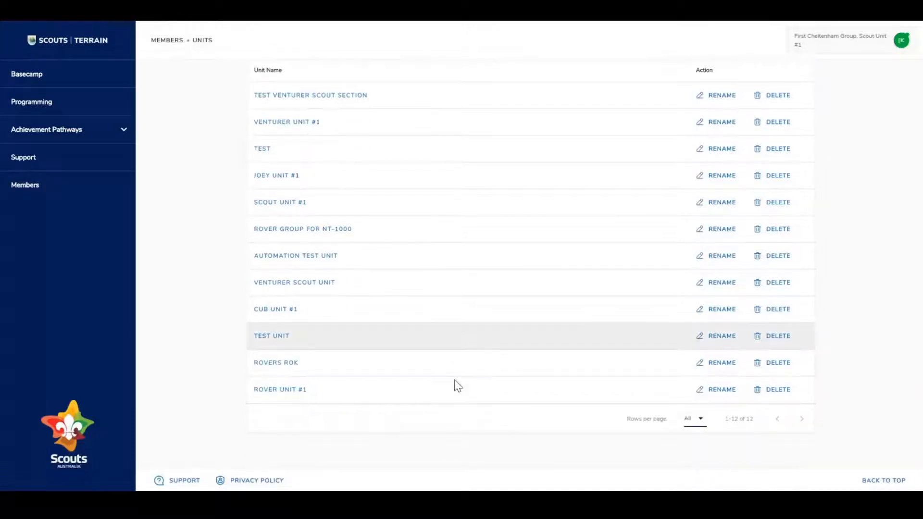
scroll(446, 385, "up", 3)
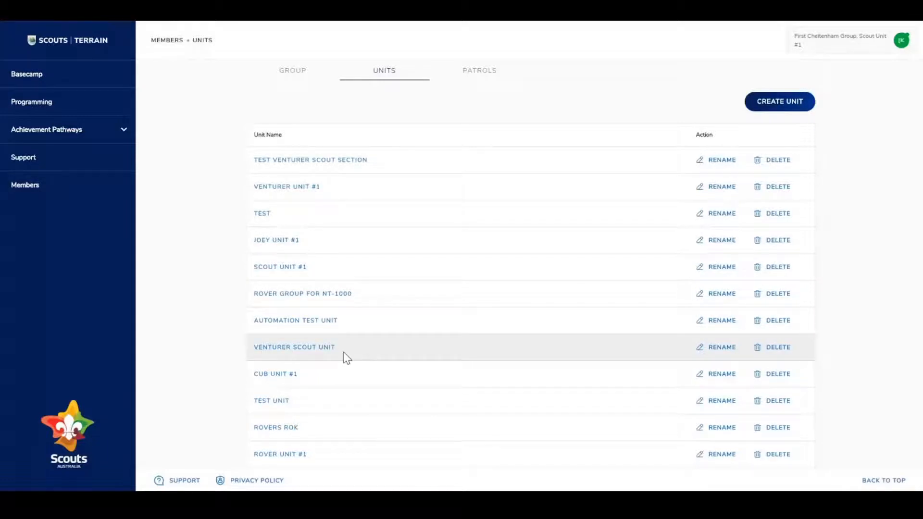
scroll(294, 348, "up", 2)
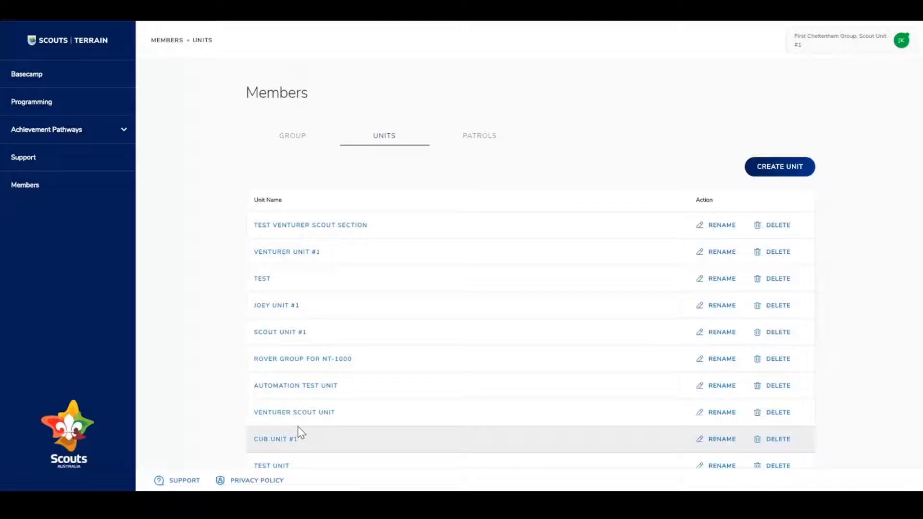
scroll(290, 363, "down", 3)
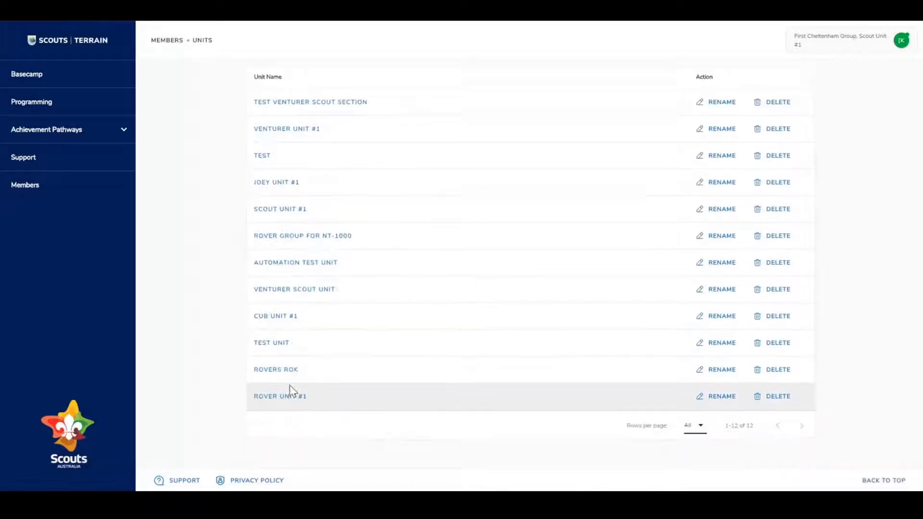
scroll(320, 430, "up", 3)
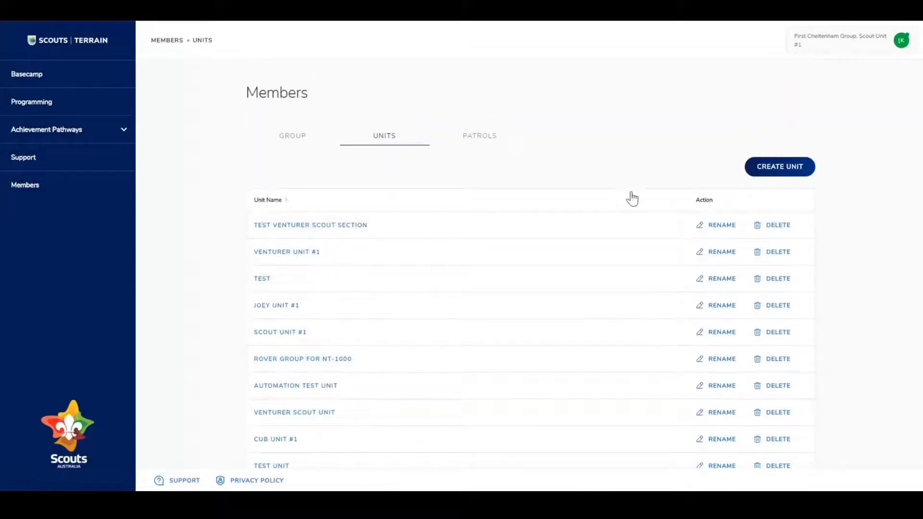
scroll(371, 395, "down", 3)
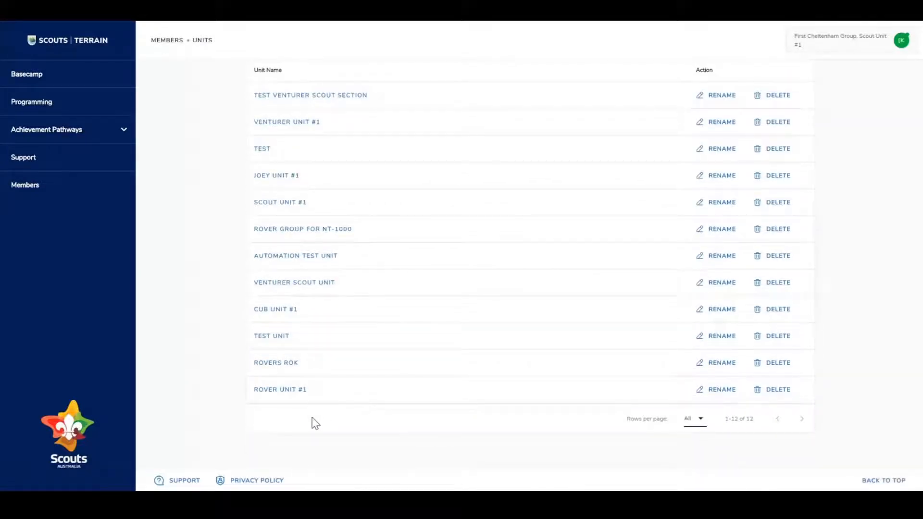
Step: Limit the units list to 5 rows per page, then switch back to showing all rows
left_click(803, 419)
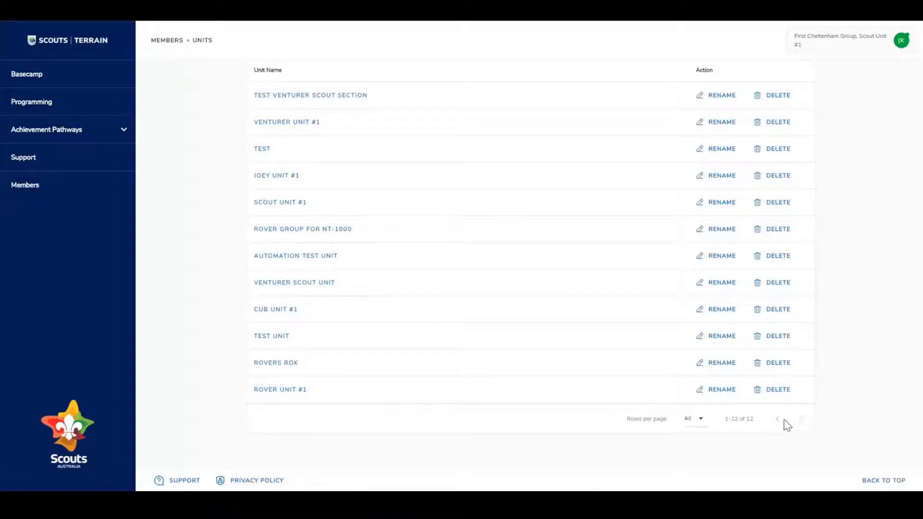
left_click(698, 423)
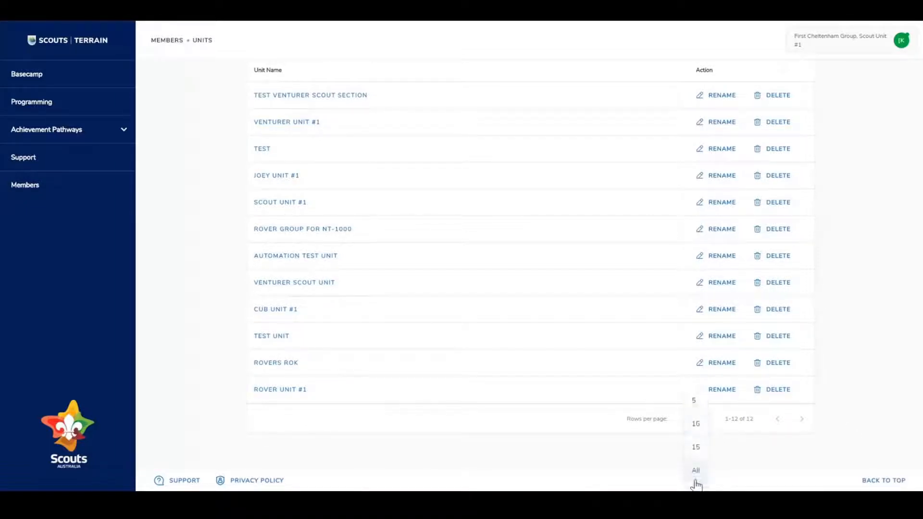
left_click(695, 402)
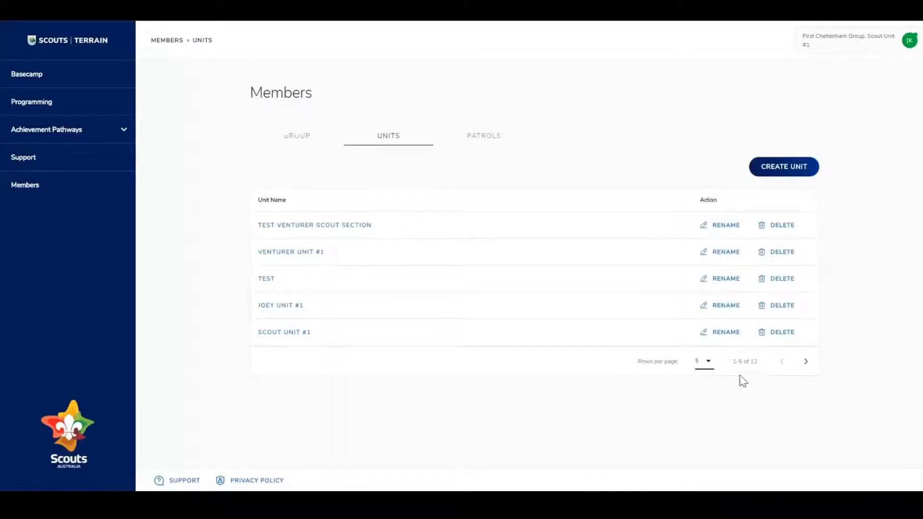
left_click(706, 363)
left_click(709, 441)
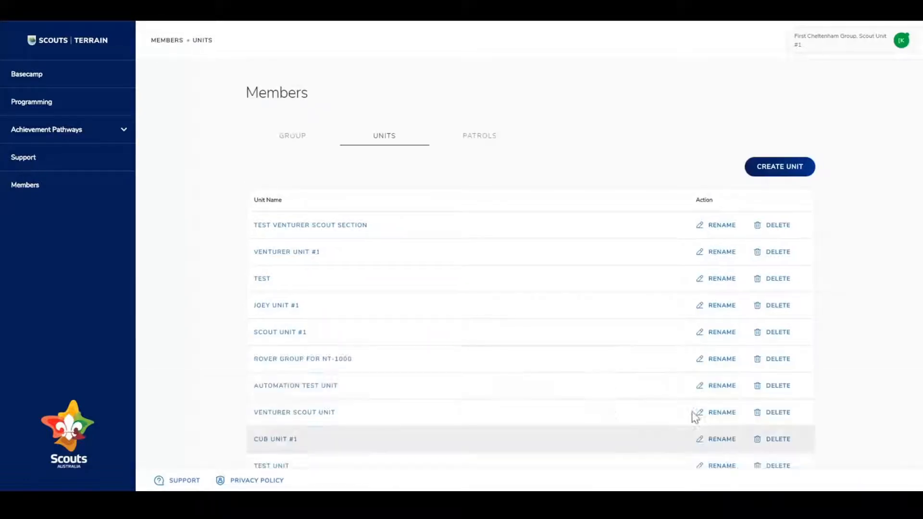
scroll(565, 345, "down", 3)
scroll(565, 366, "up", 3)
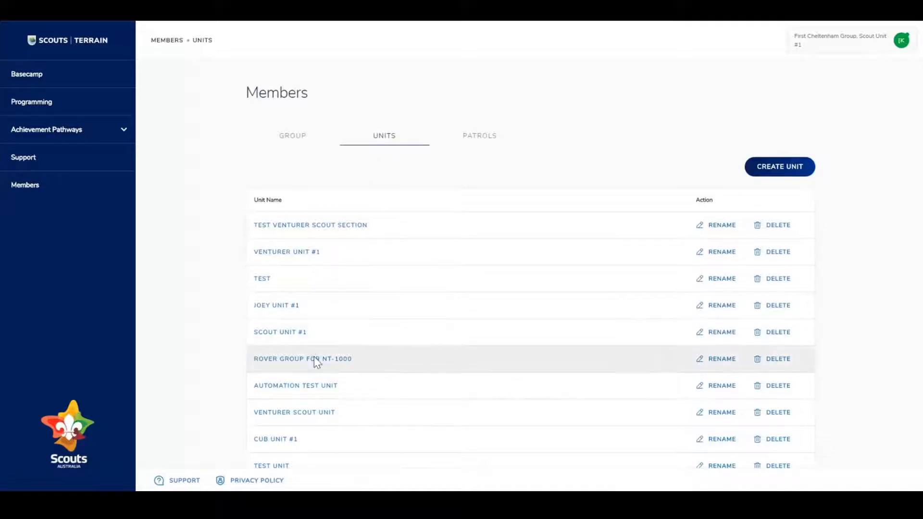
Step: View the member table of the test venturer scout section, then return to the units list
left_click(294, 230)
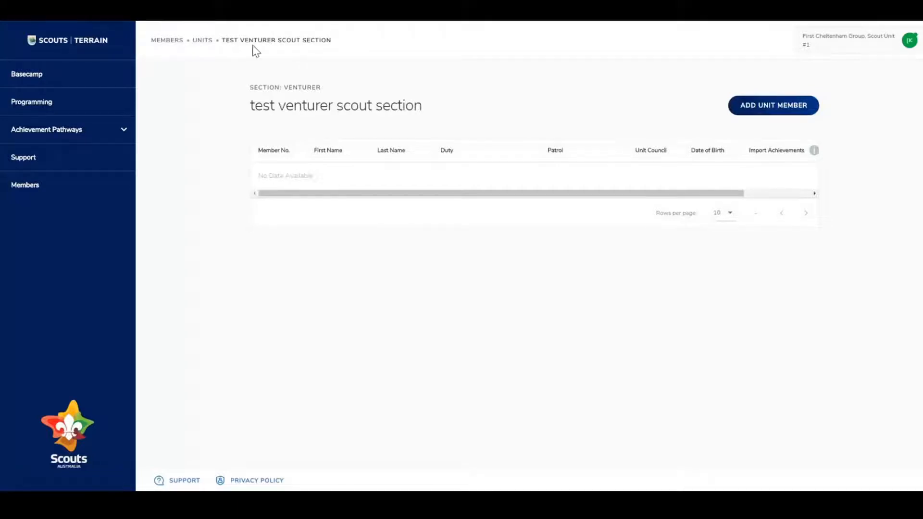
left_click(198, 43)
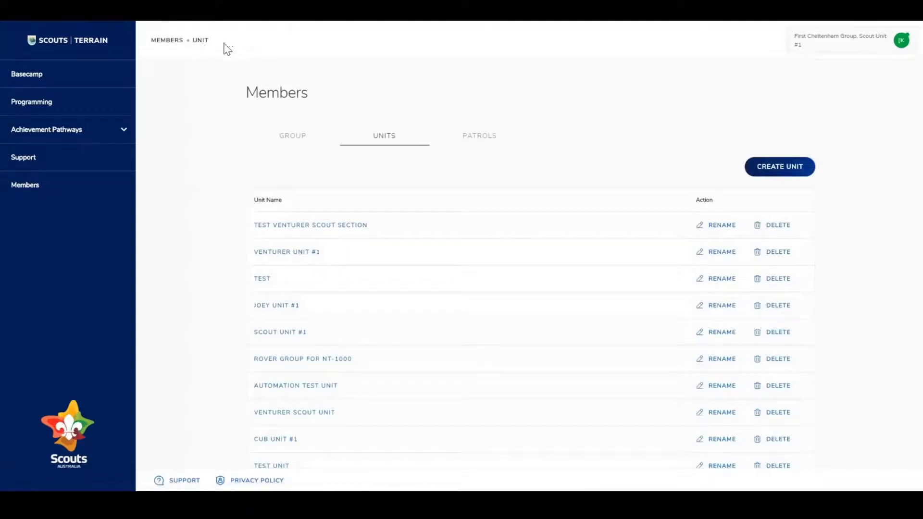
Step: Open Scout Unit #1 and view the duty and patrol options for the first member, keeping the duty as Scout
scroll(392, 157, "down", 2)
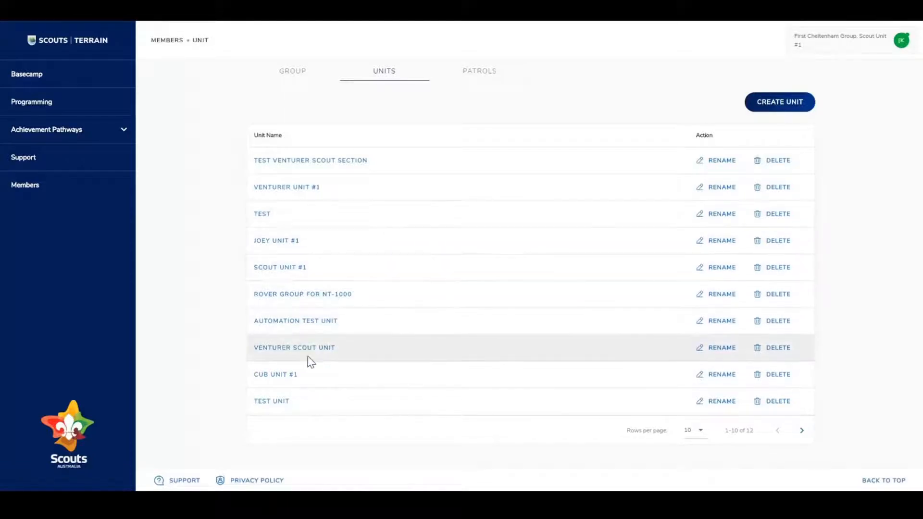
left_click(290, 276)
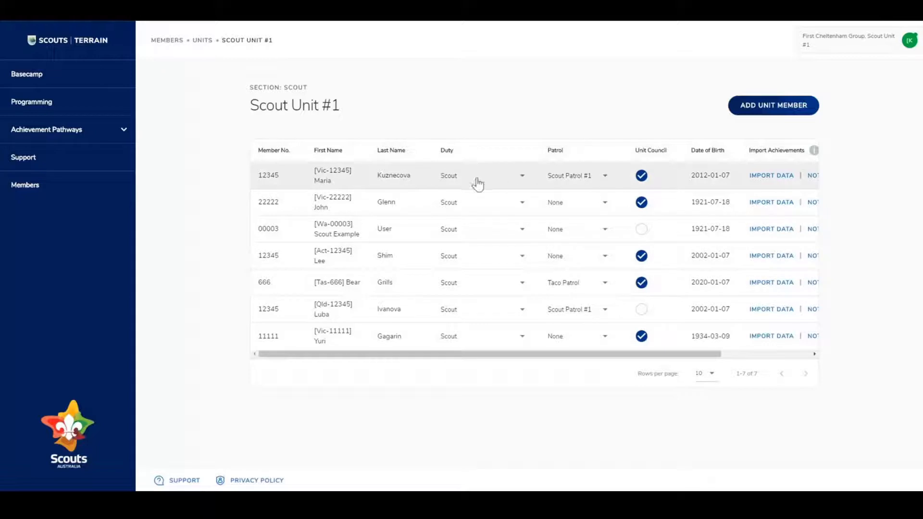
left_click(518, 184)
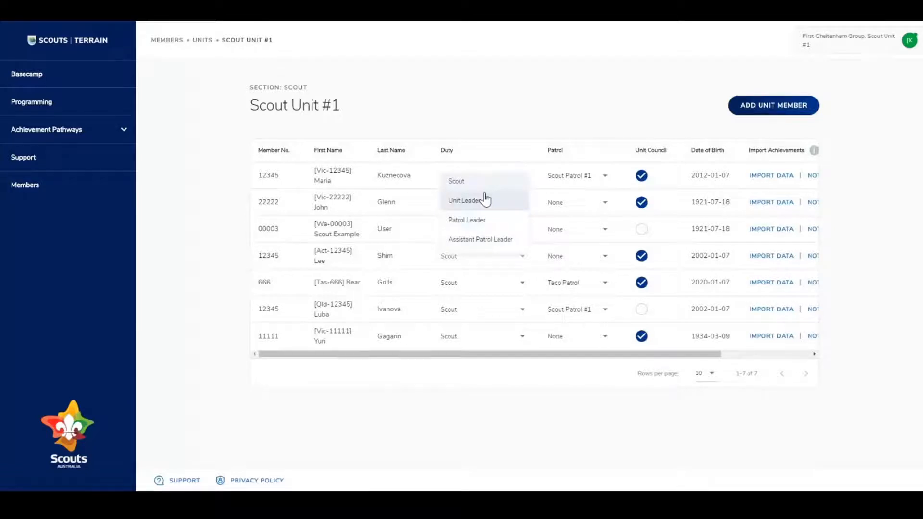
left_click(456, 183)
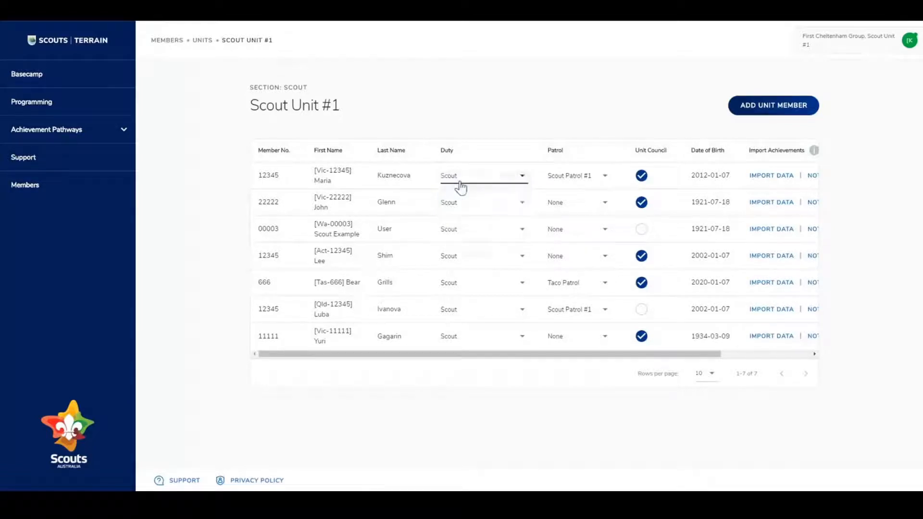
left_click(576, 181)
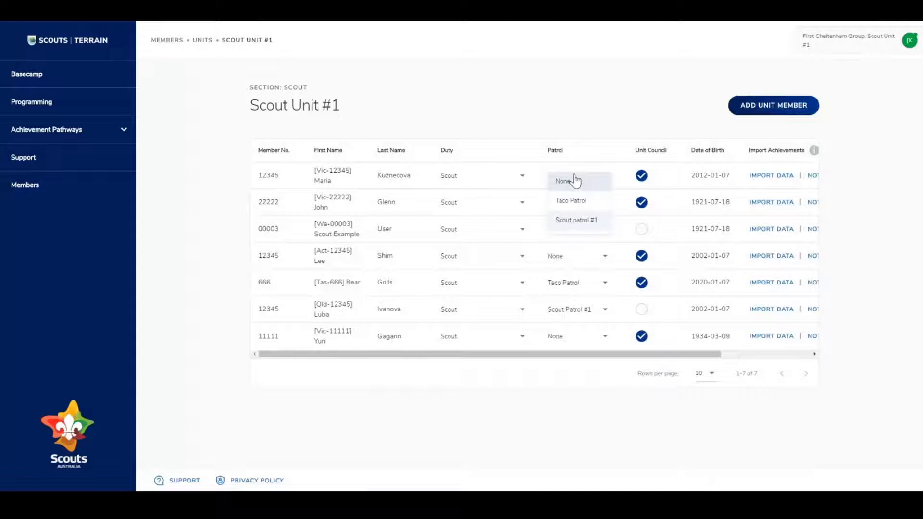
Step: Reopen Scout Unit #1 from the units list and sort its members by date of birth in descending order
left_click(170, 44)
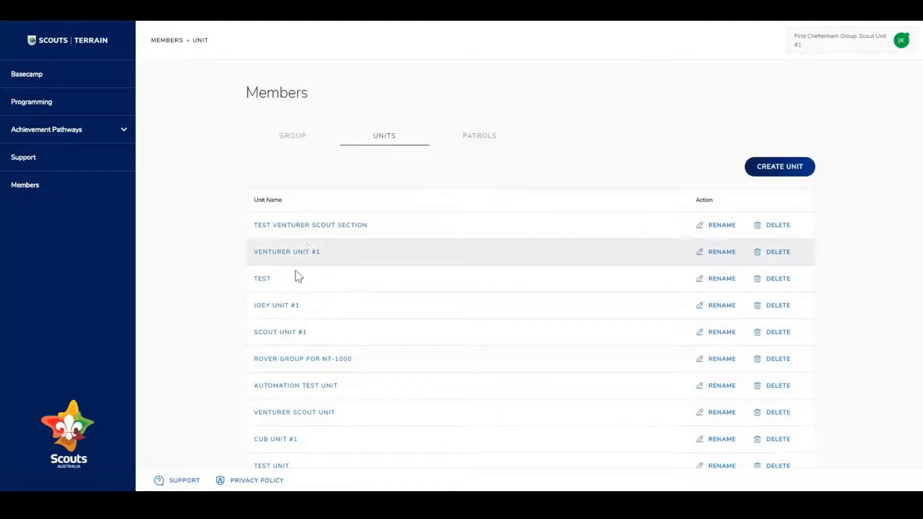
left_click(299, 338)
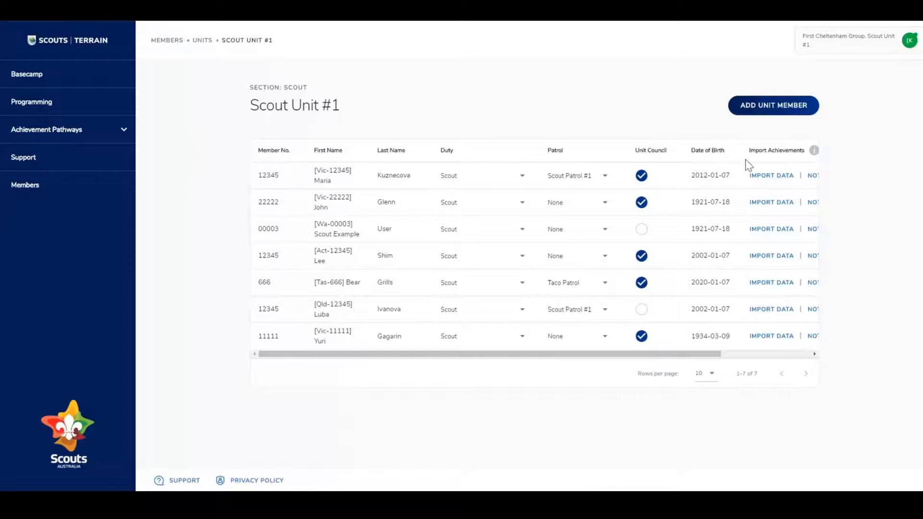
left_click(730, 153)
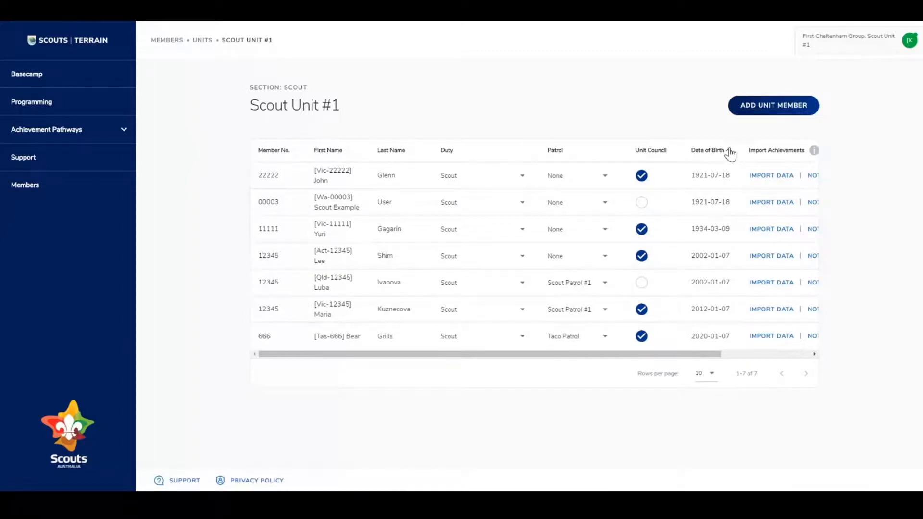
left_click(730, 154)
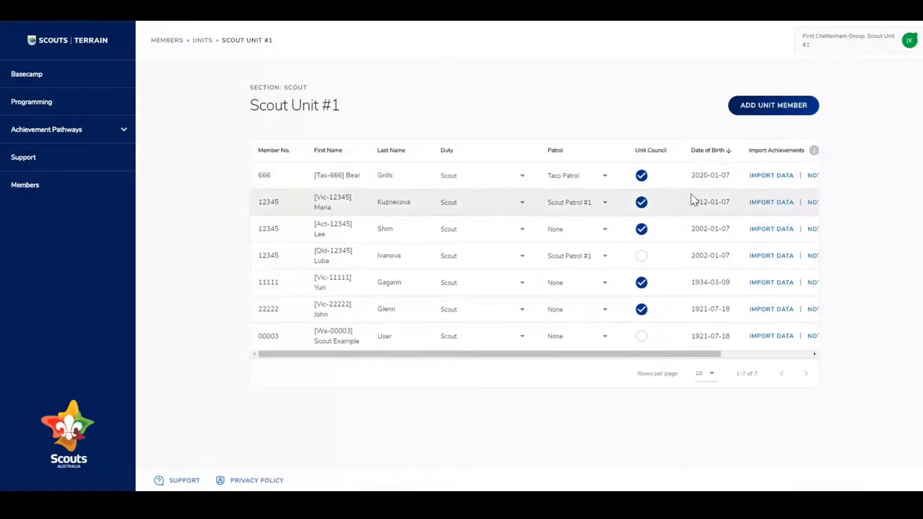
Step: Set the Scout Unit #1 member table to show all rows, then 5 rows per page
left_click(705, 376)
left_click(707, 452)
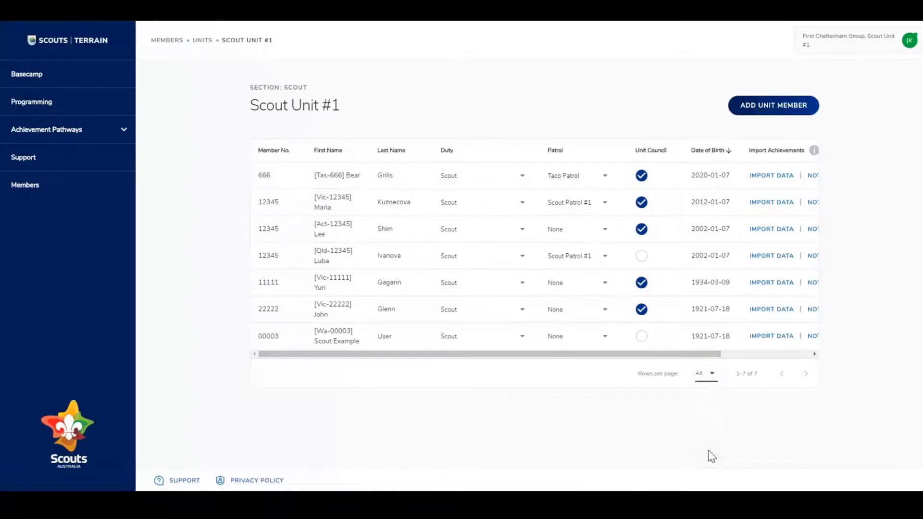
left_click(706, 377)
left_click(709, 390)
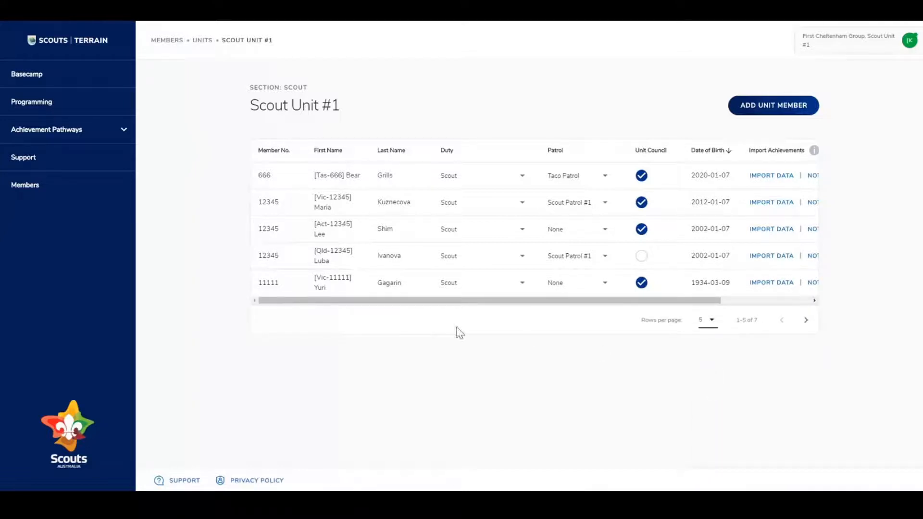
Step: Check the remaining columns of the Scout Unit #1 member table, then open the form for adding a unit member
left_click_drag(310, 305, 265, 321)
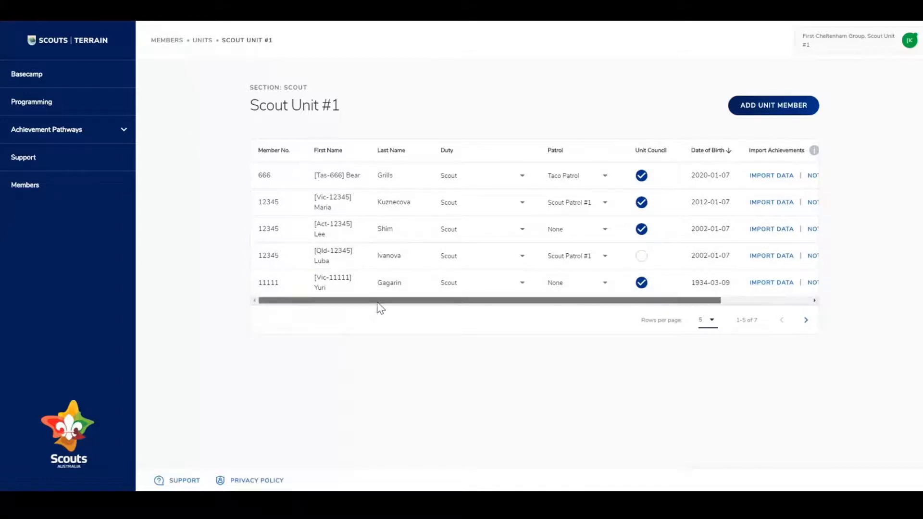
left_click_drag(378, 303, 560, 296)
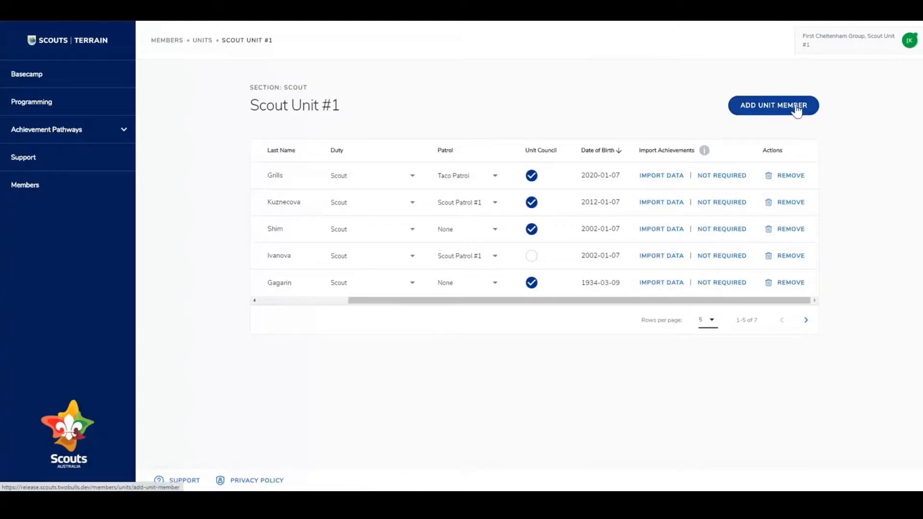
left_click(767, 110)
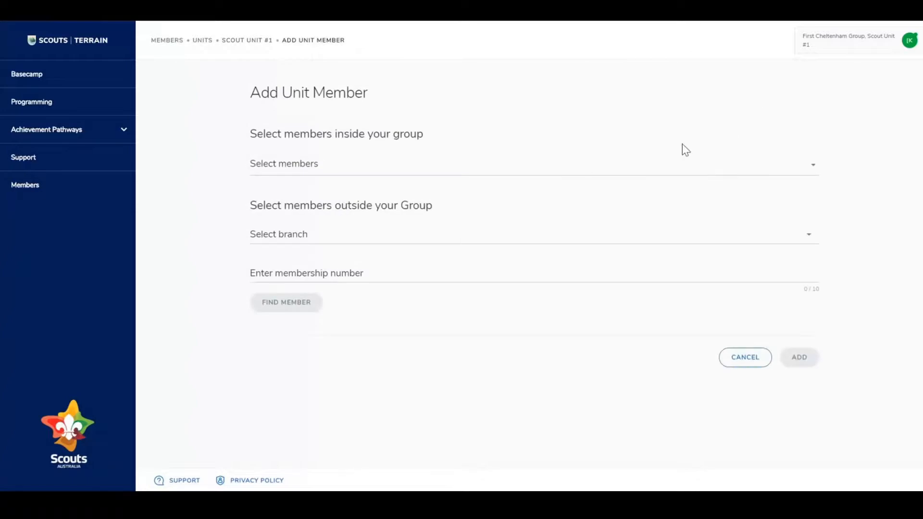
Step: Browse the members available inside the group and select the first member listed, from the NSW branch
left_click(486, 171)
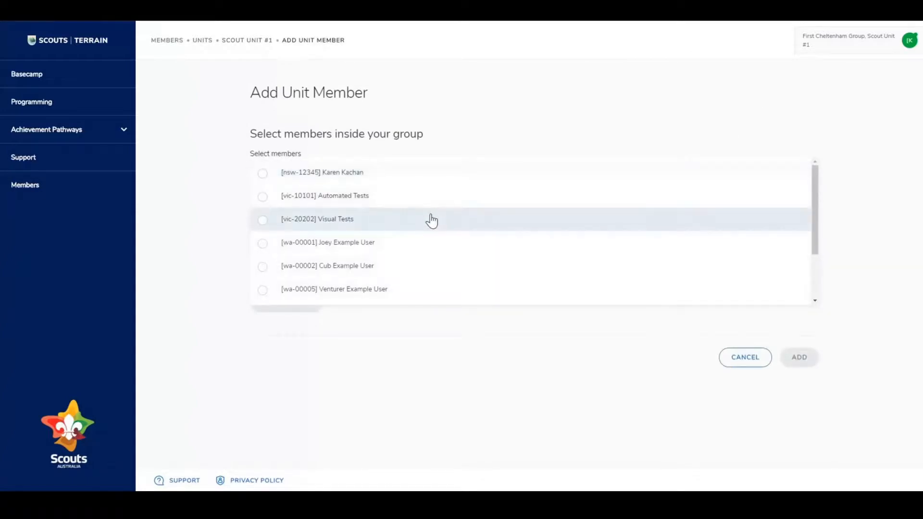
scroll(433, 220, "down", 2)
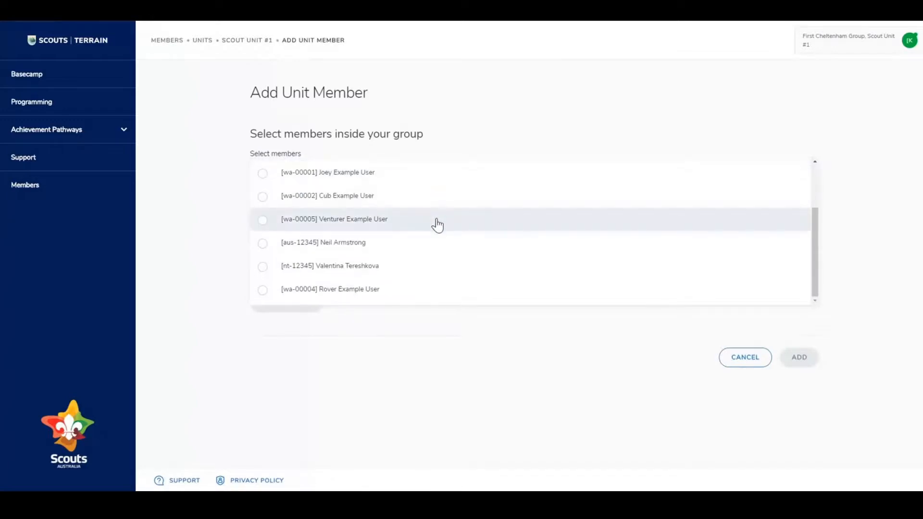
scroll(370, 293, "up", 2)
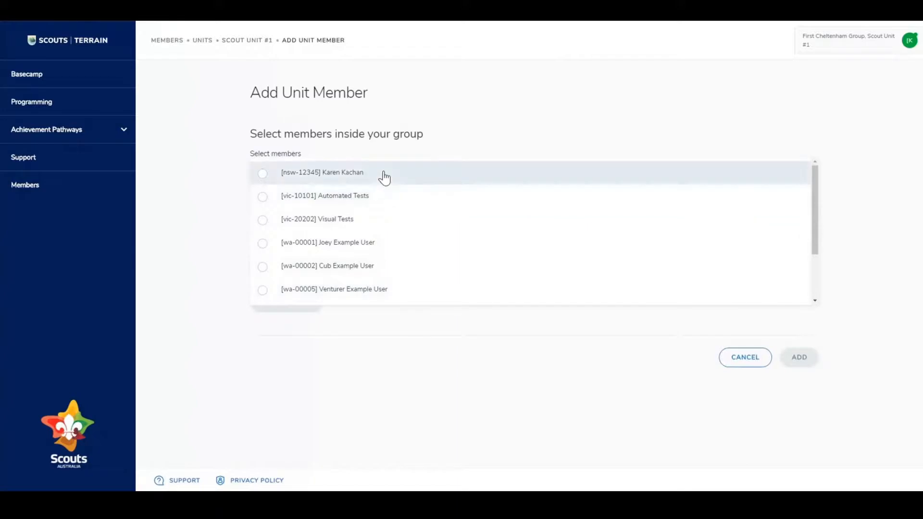
left_click(355, 172)
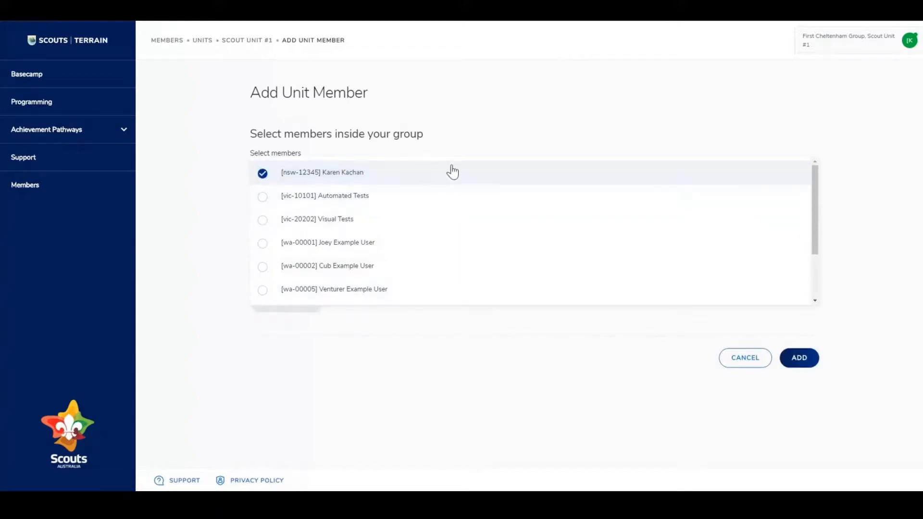
left_click(445, 118)
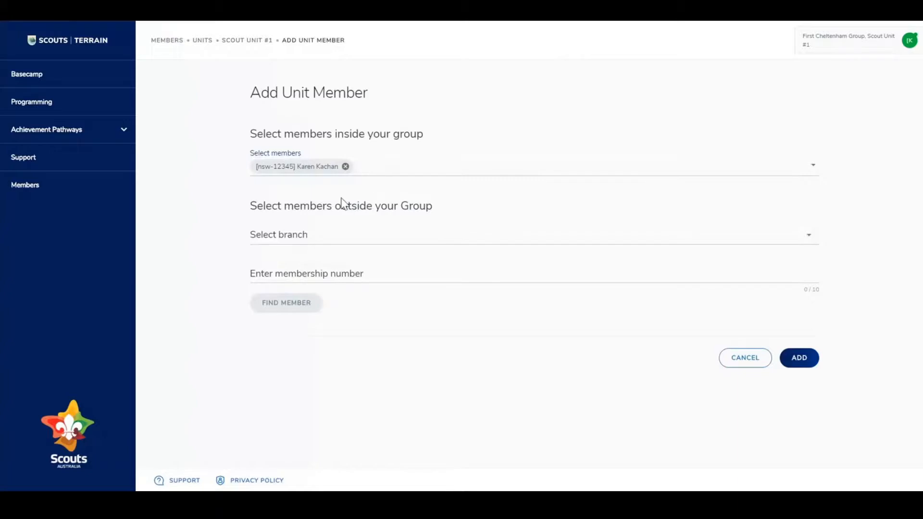
Step: Set the branch for members outside the group to NSW, leaving the membership number empty
left_click(313, 230)
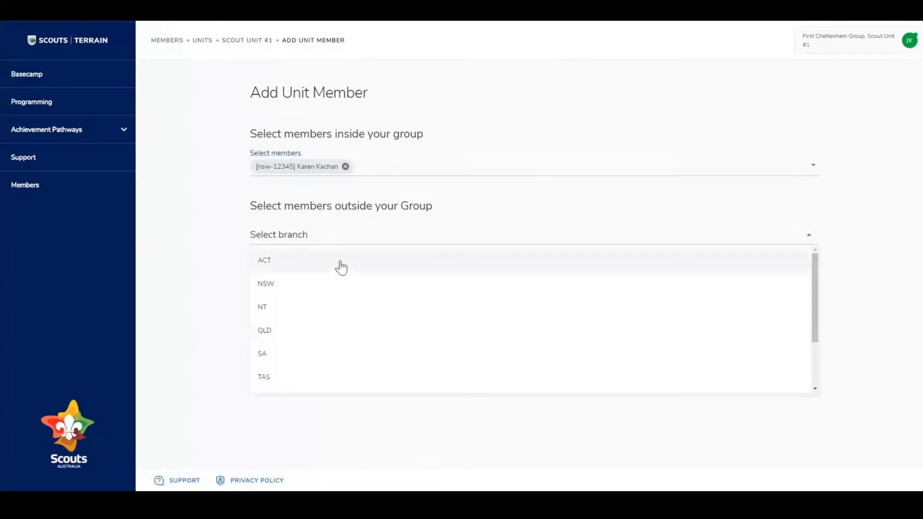
left_click(319, 287)
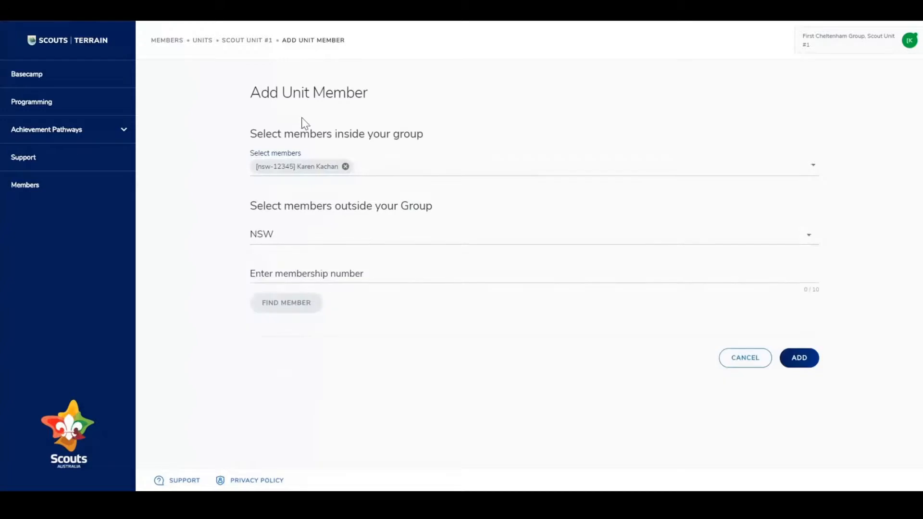
left_click(318, 276)
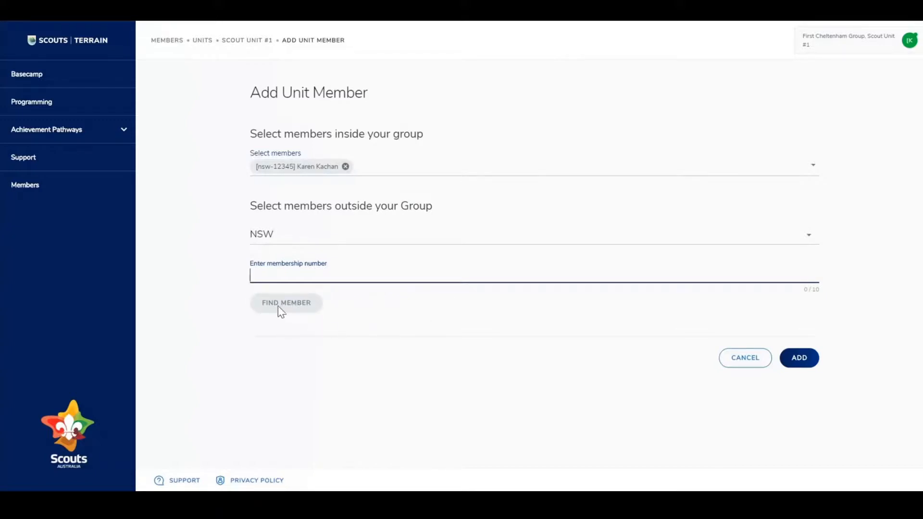
left_click(290, 231)
left_click(208, 249)
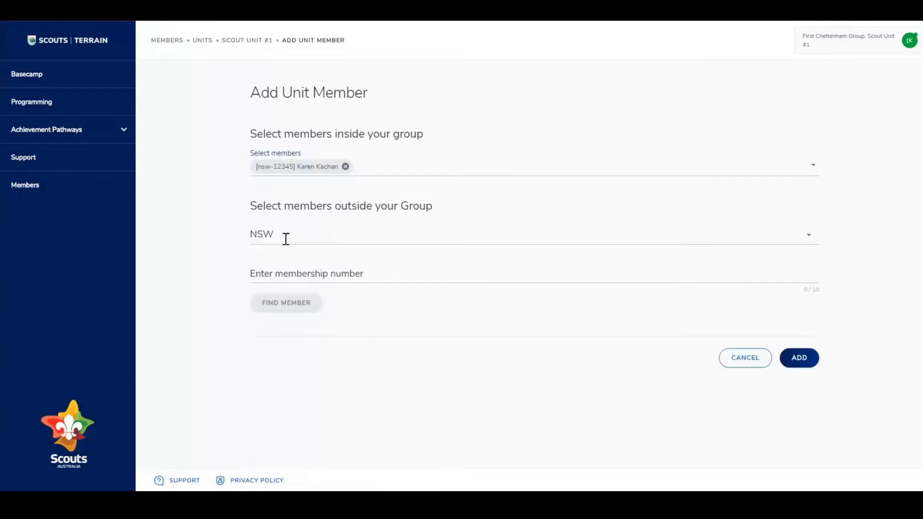
left_click(262, 238)
left_click(265, 284)
Step: Also select the Visual Tests and Automated Tests members inside the group and add all selected members to Scout Unit #1
left_click(583, 175)
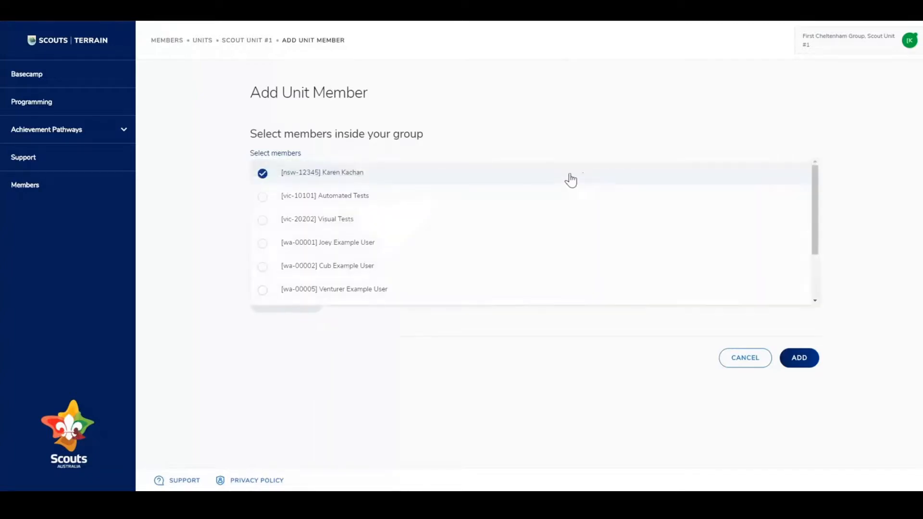
left_click(390, 227)
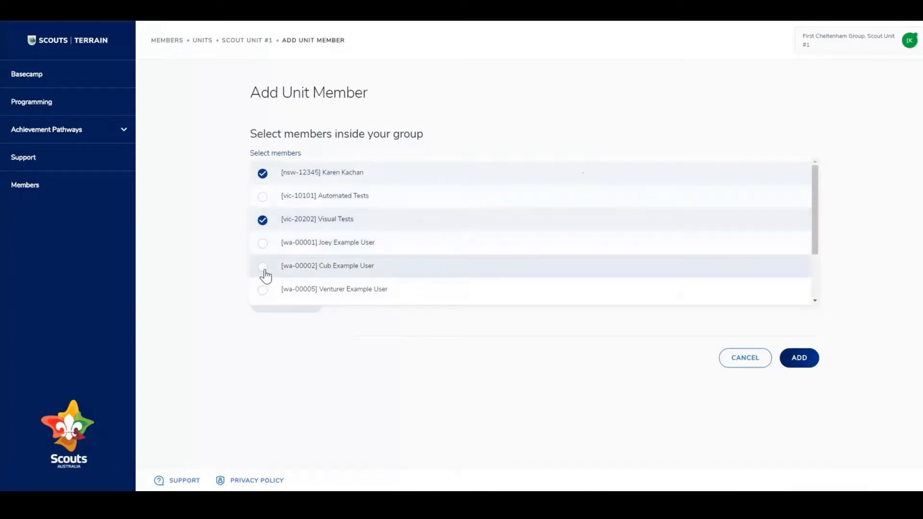
left_click(254, 197)
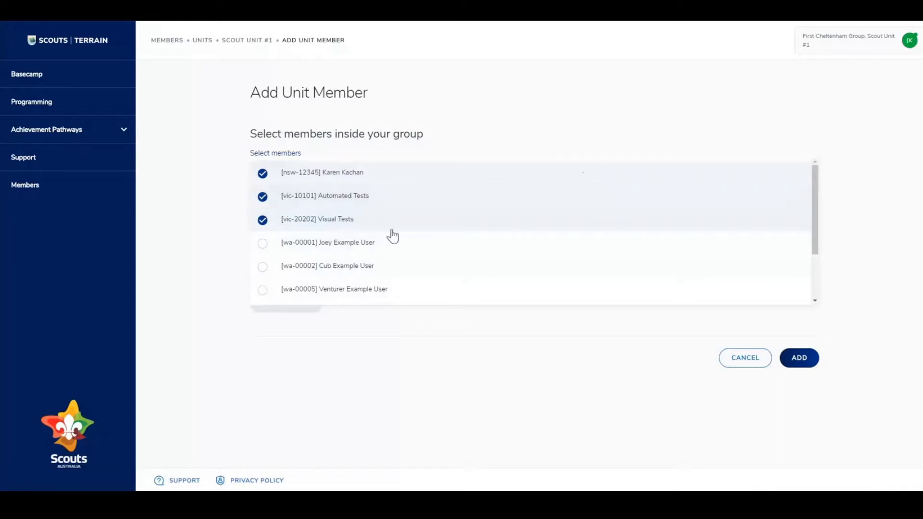
left_click(523, 345)
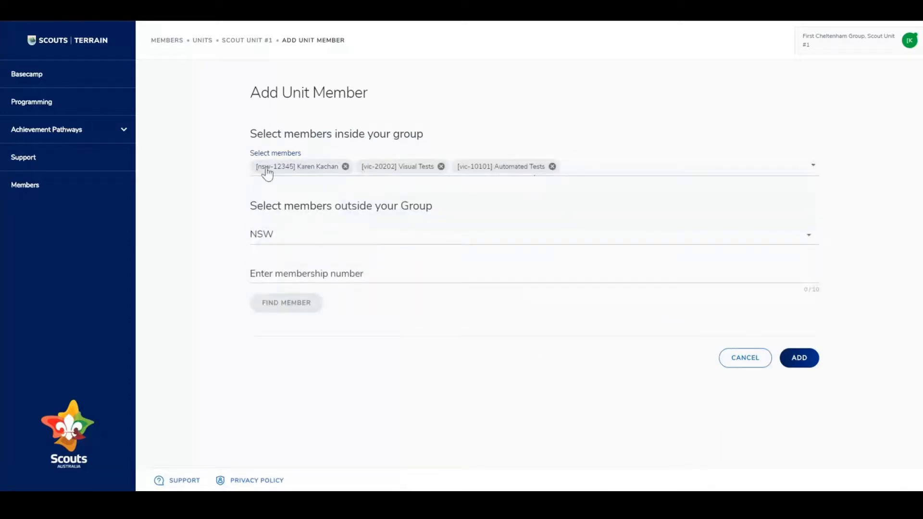
left_click(799, 358)
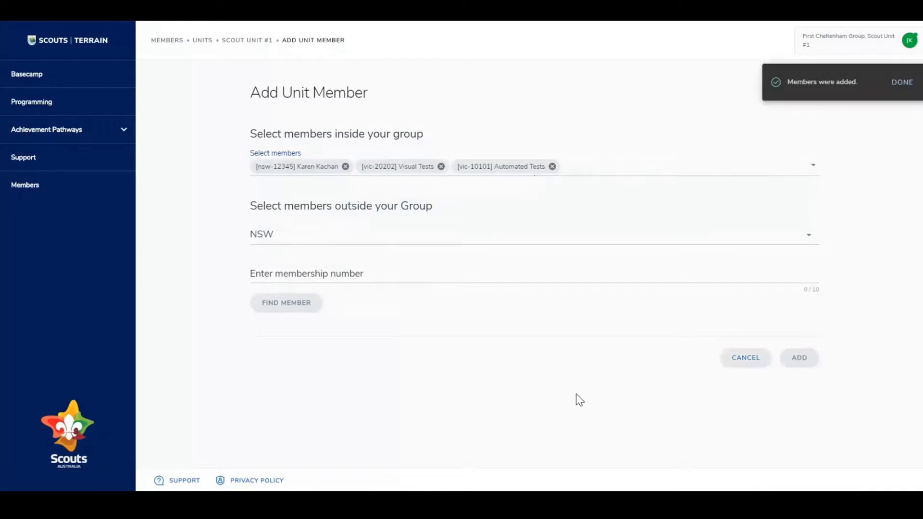
left_click(899, 85)
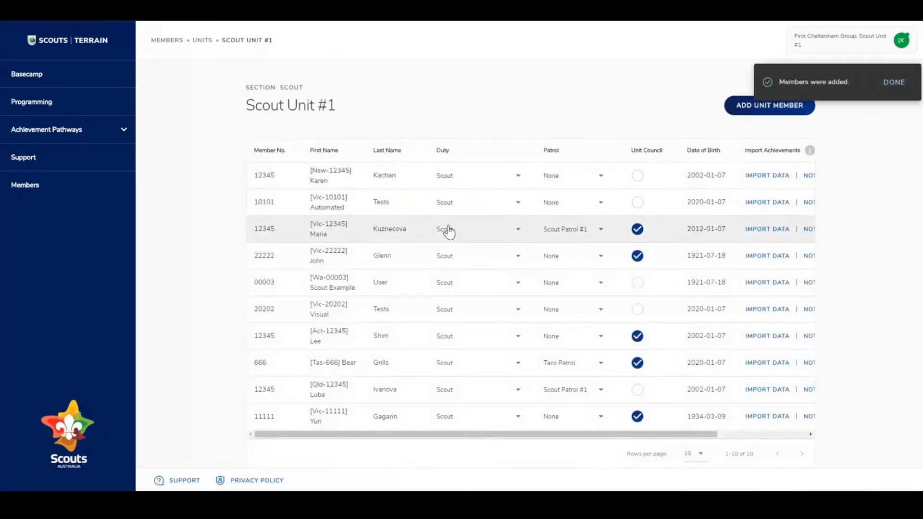
Step: Check the first member's patrol options, then add the member to the Unit Council and remove them again
left_click(600, 183)
left_click(600, 181)
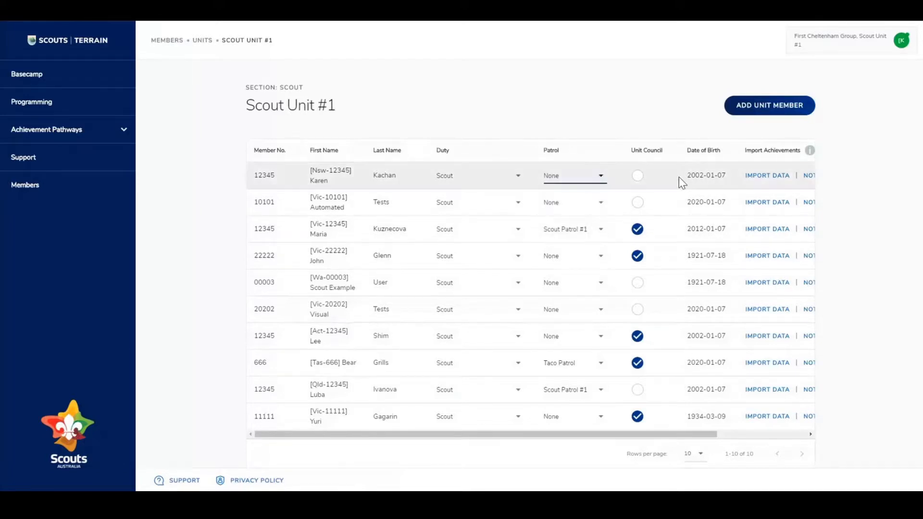
left_click(638, 176)
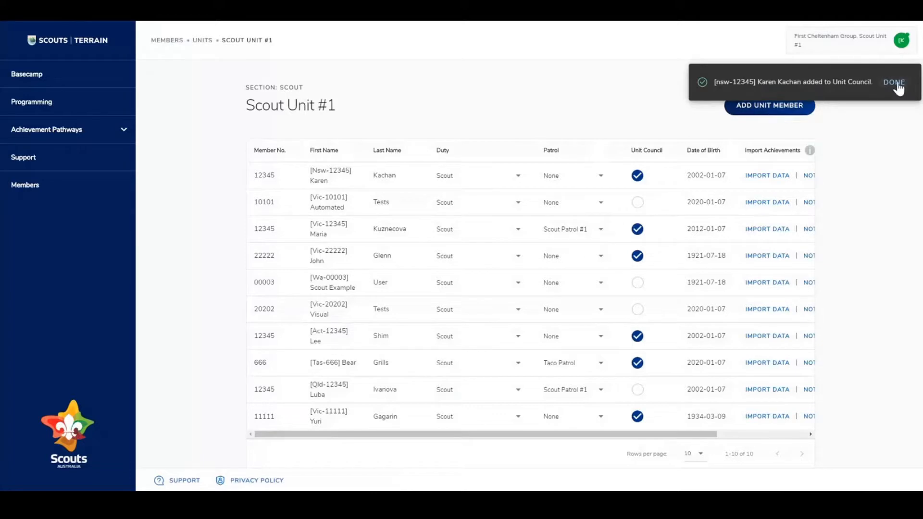
left_click(637, 176)
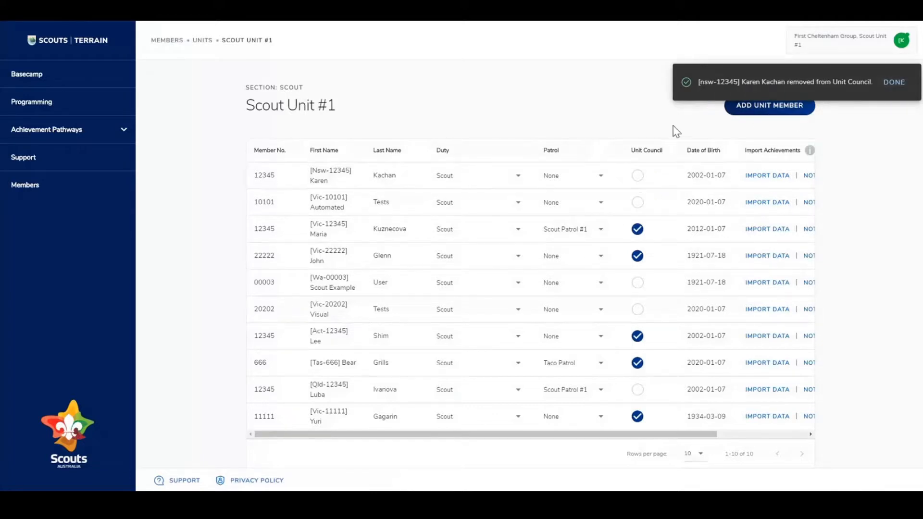
left_click(894, 82)
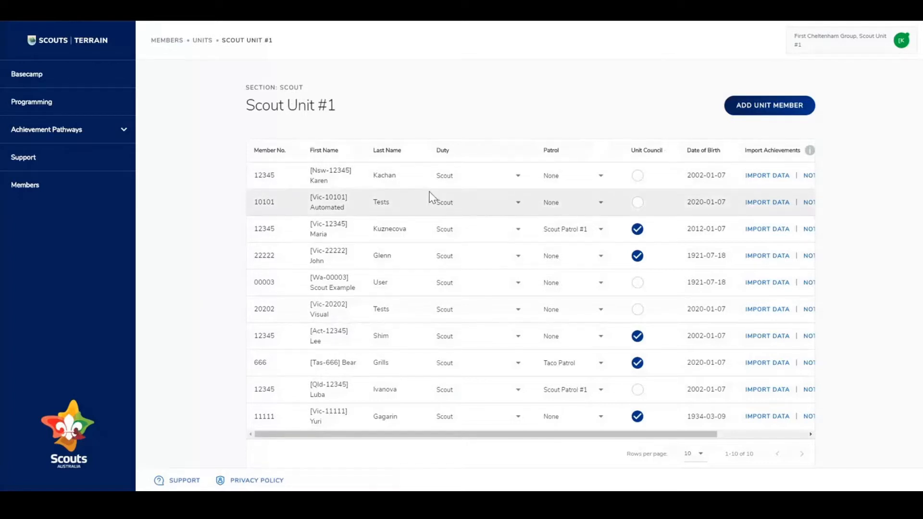
Step: Go to the patrols list and start a new patrol named "Flying Polar Bears - Venturer Scout Unit"
left_click(202, 42)
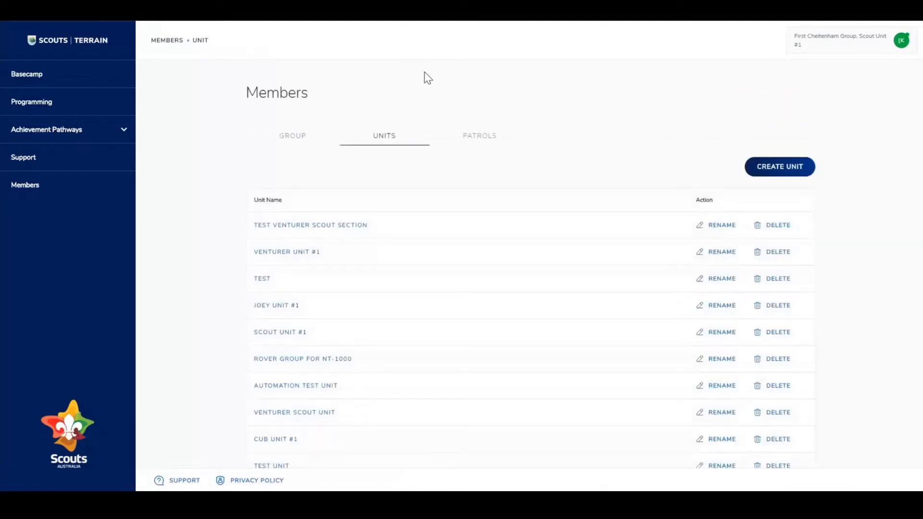
left_click(471, 142)
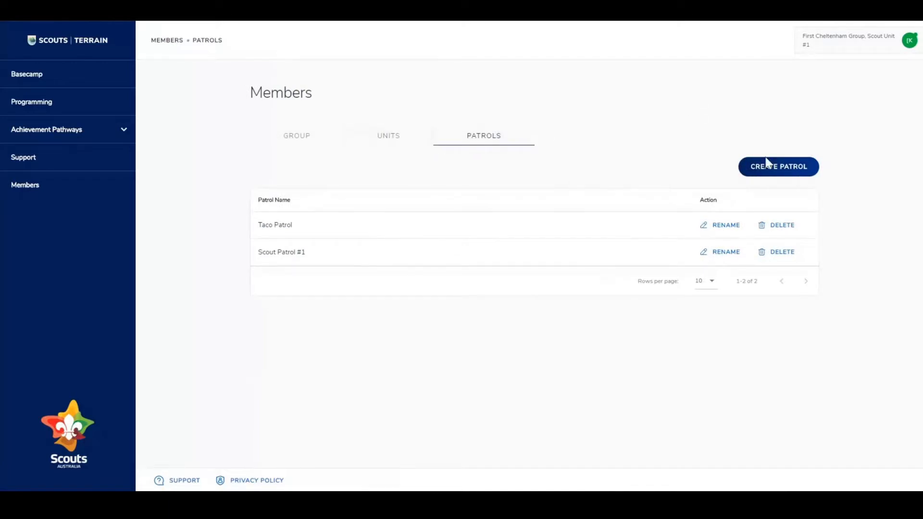
left_click(785, 167)
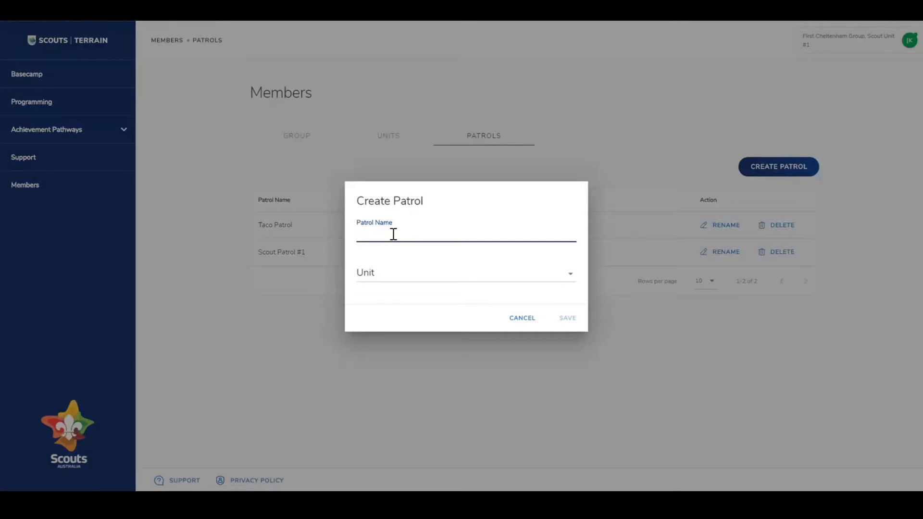
type("Flying Polar Bears - Venturer ")
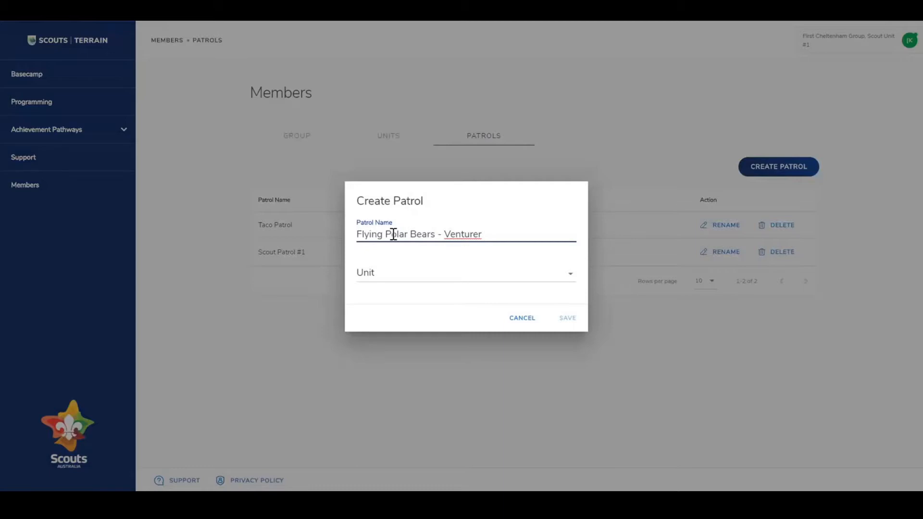
type("Scout Unit")
Step: Remove the word "Venturer" from the new patrol's name
left_click(472, 279)
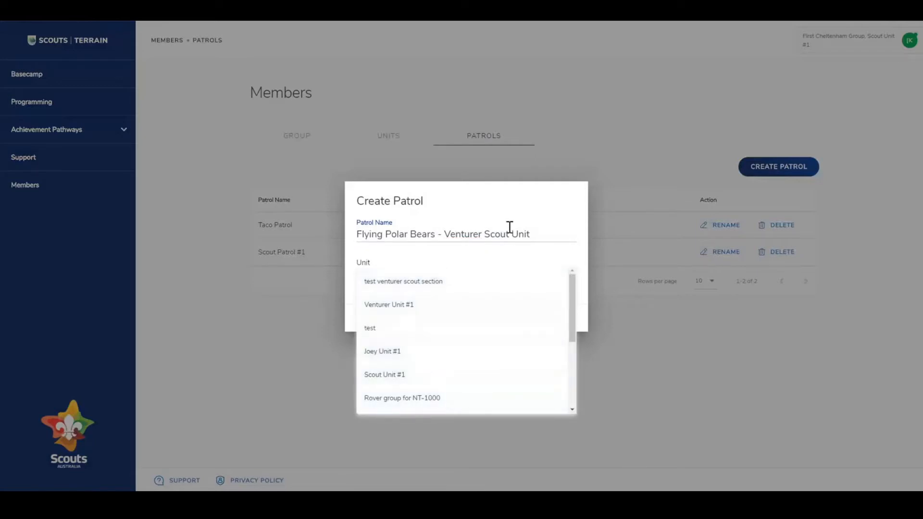
left_click(473, 237)
double_click(483, 236)
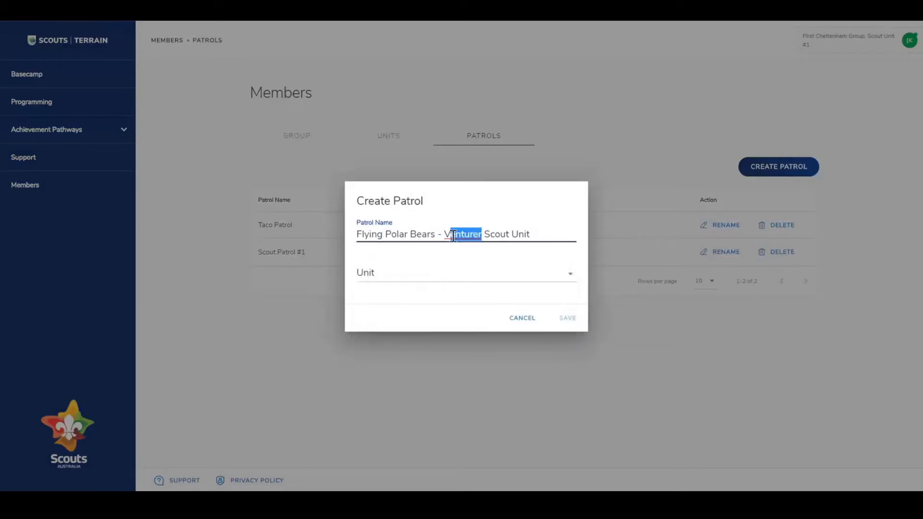
key("BackSpace")
Step: Assign the new patrol to Scout Unit #1 and save it
left_click(505, 280)
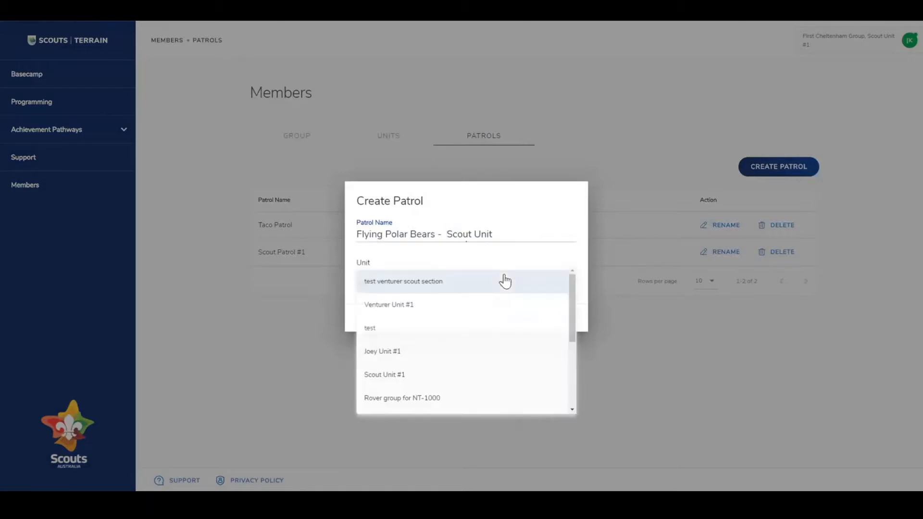
left_click(449, 376)
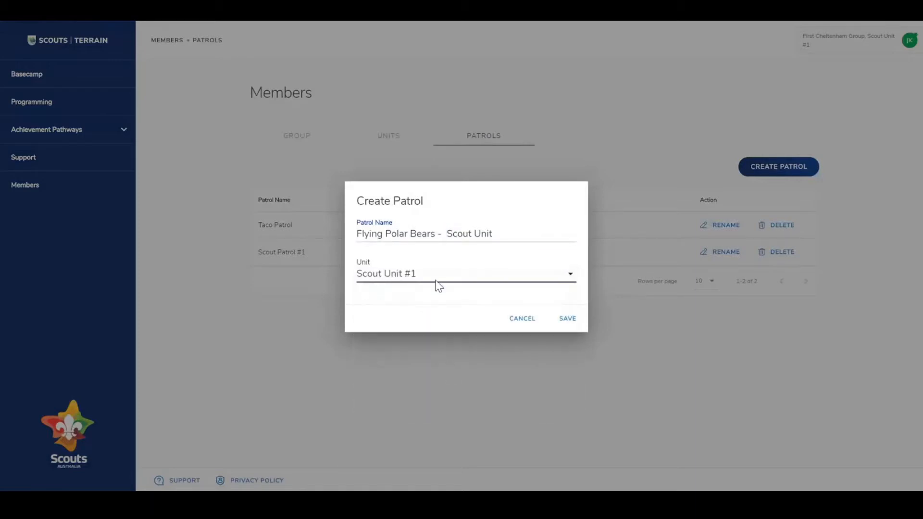
left_click(568, 319)
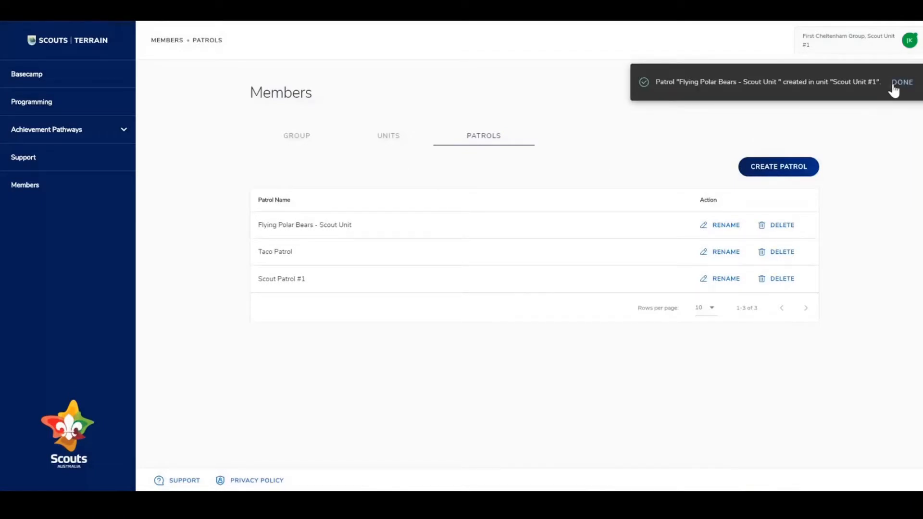
left_click(895, 90)
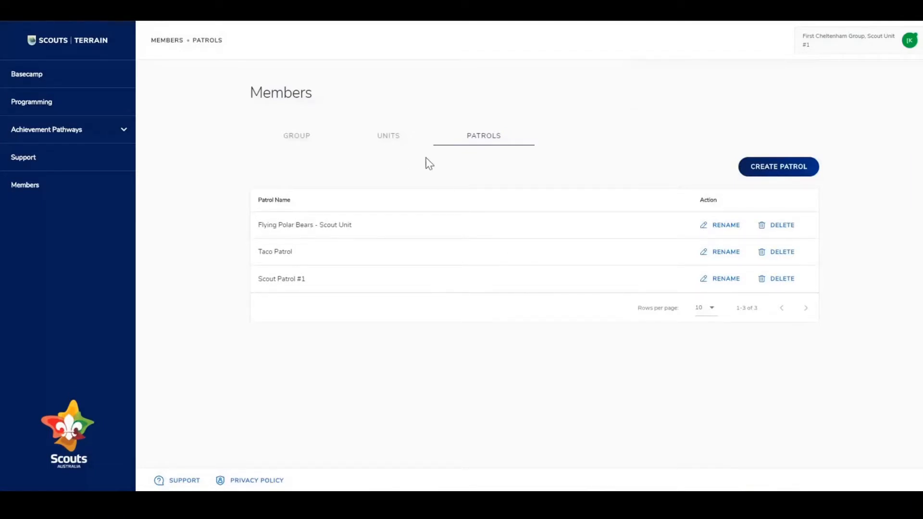
Step: Open Scout Unit #1 from the units list and view the patrol options for the first member
left_click(381, 140)
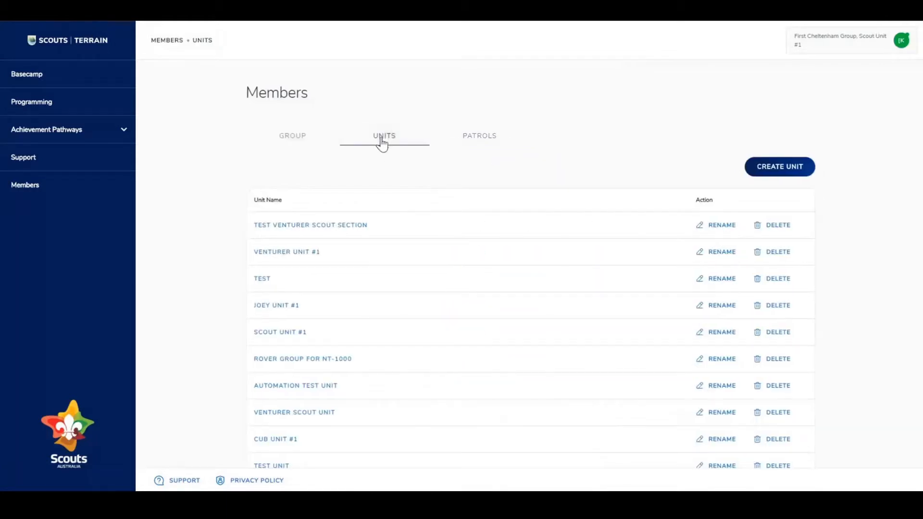
left_click(287, 336)
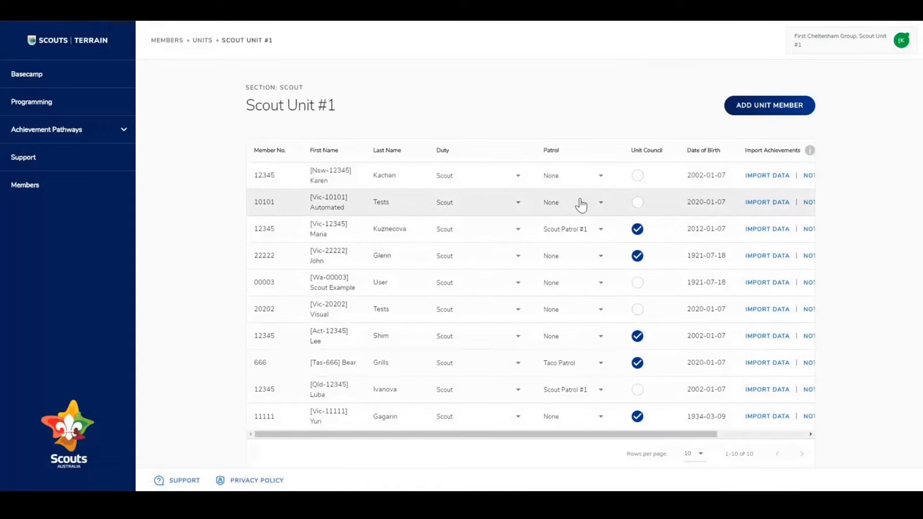
left_click(604, 178)
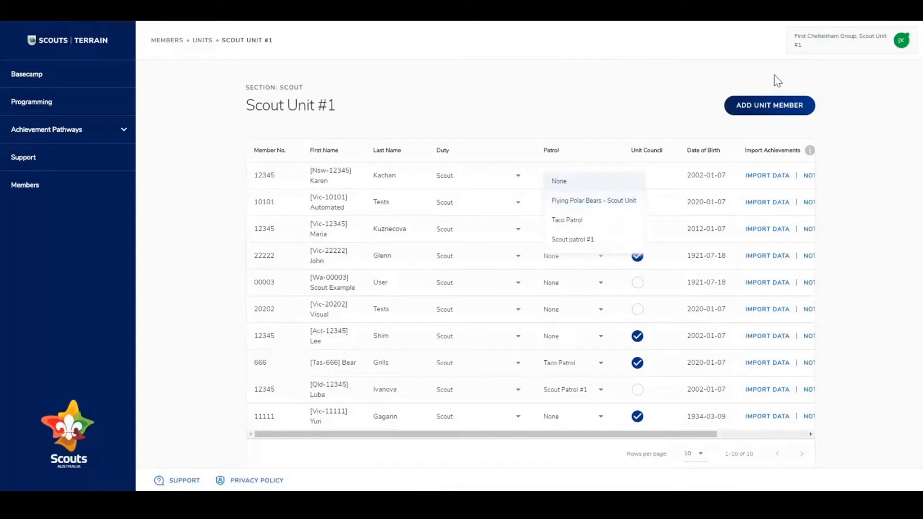
Step: Return to the patrols list and open the form for creating another patrol
left_click(204, 40)
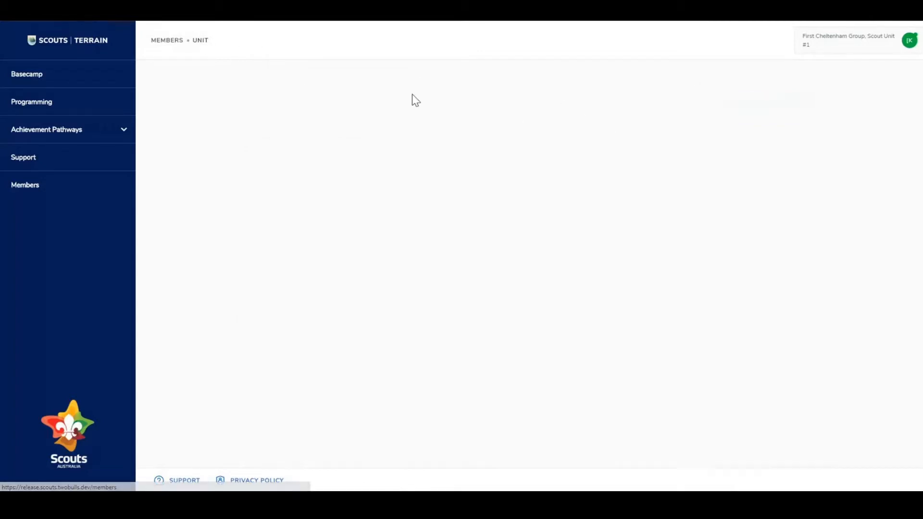
left_click(506, 140)
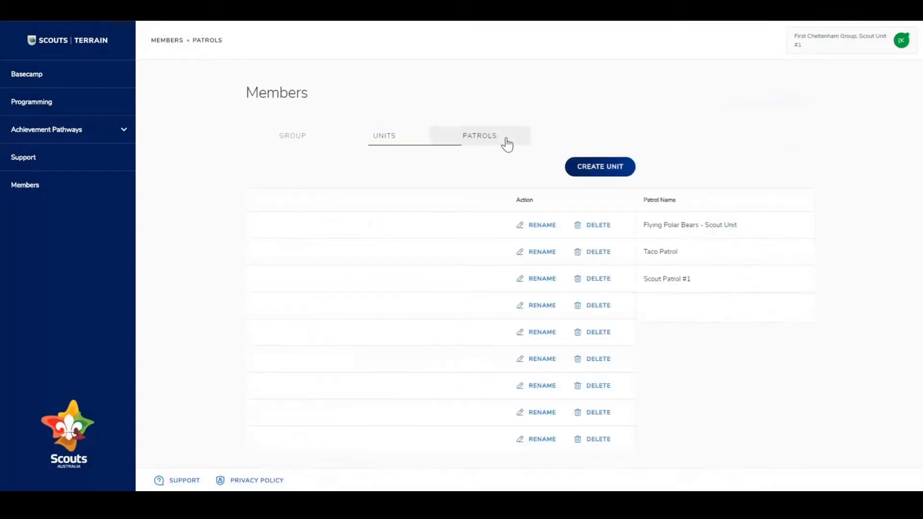
left_click(783, 170)
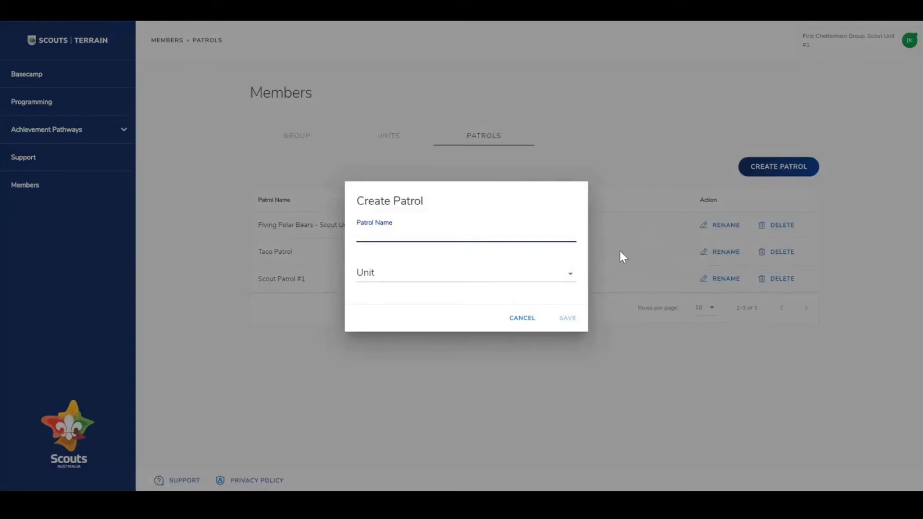
Step: View the unit choices in the new patrol form and close the form without creating a patrol
left_click(521, 274)
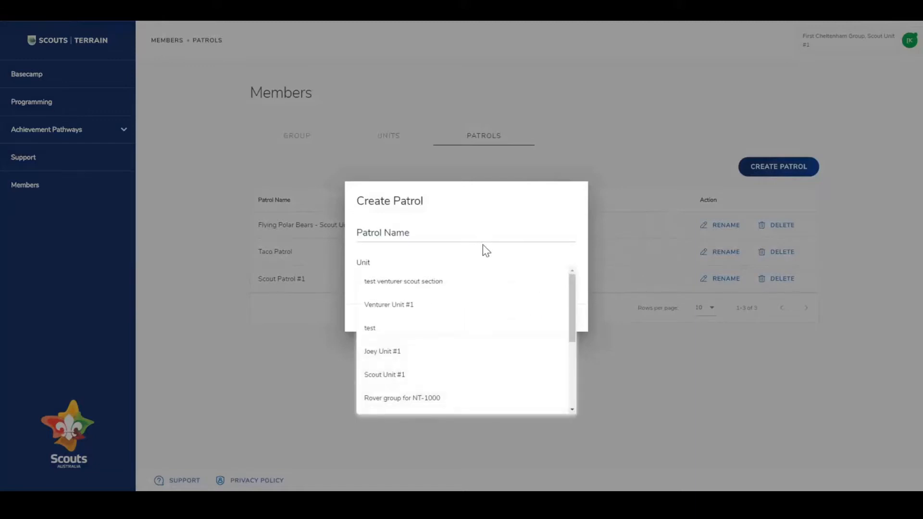
left_click(605, 367)
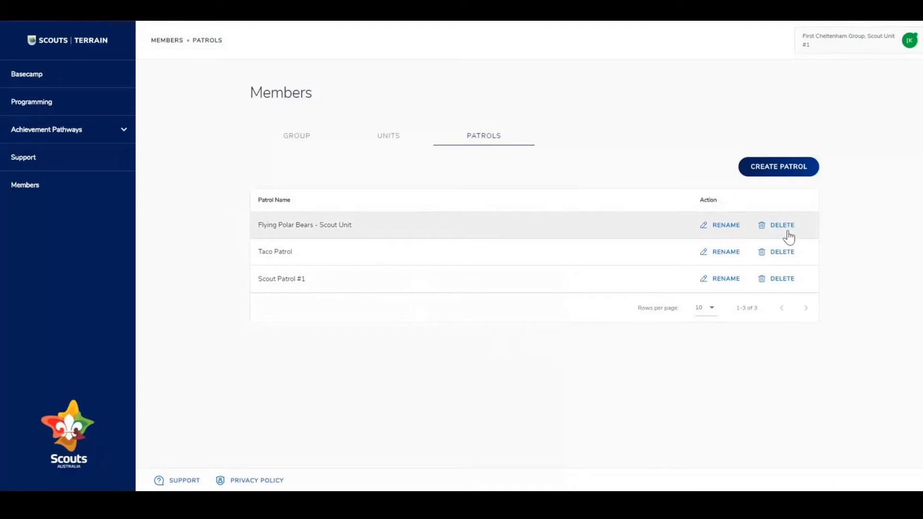
Step: Try different rows-per-page settings for the patrols table, including All
left_click(712, 309)
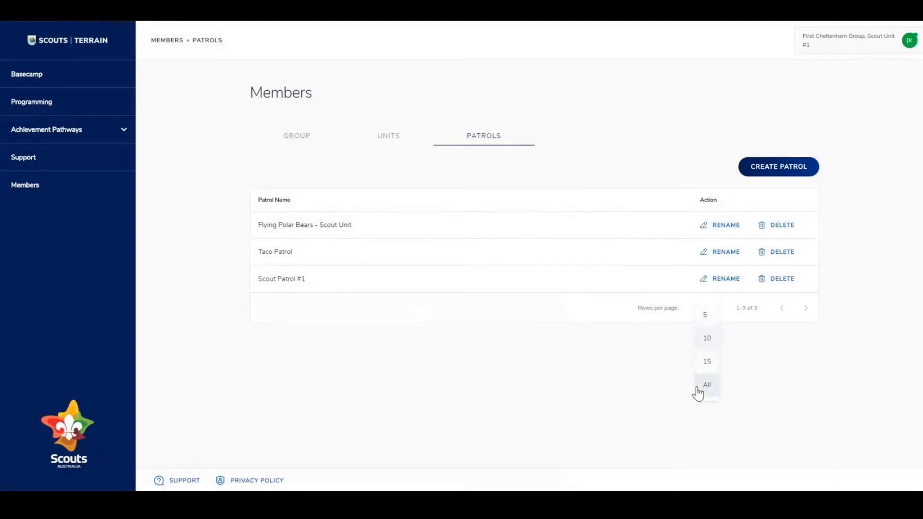
left_click(703, 385)
left_click(713, 315)
left_click(711, 320)
Step: Show the group's members table with 5 rows per page and reveal its full Import Achievements column
left_click(304, 139)
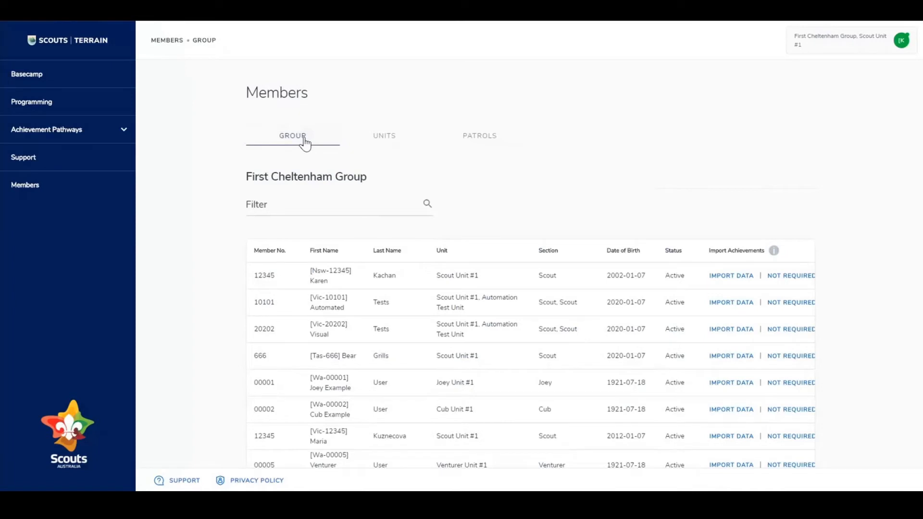
scroll(497, 256, "down", 3)
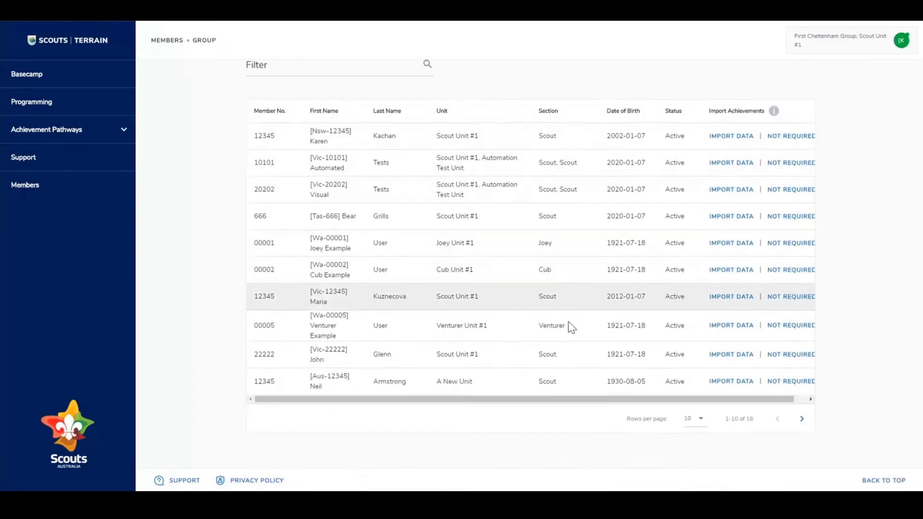
left_click(696, 418)
left_click(705, 398)
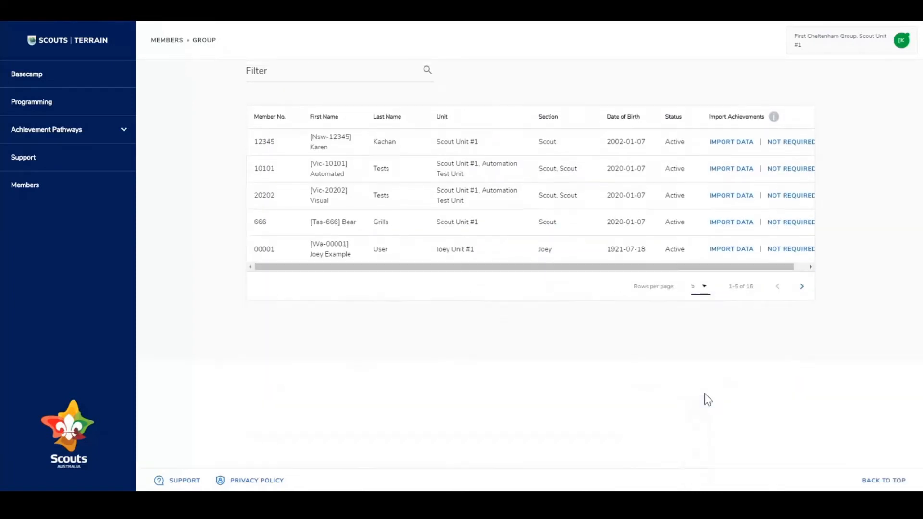
left_click_drag(462, 398, 525, 396)
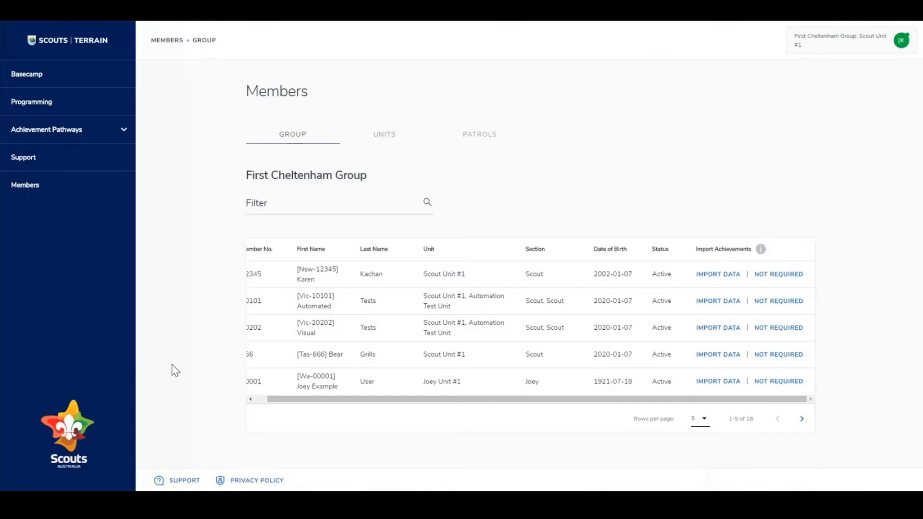
Step: Open the Support page and review its guides, videos, FAQs, help request and policies sections
left_click(197, 481)
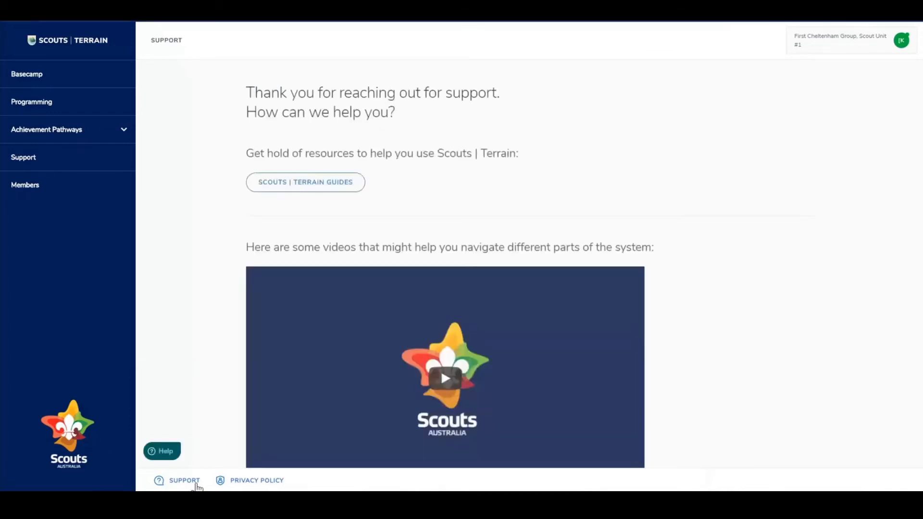
scroll(377, 332, "down", 5)
scroll(378, 331, "down", 4)
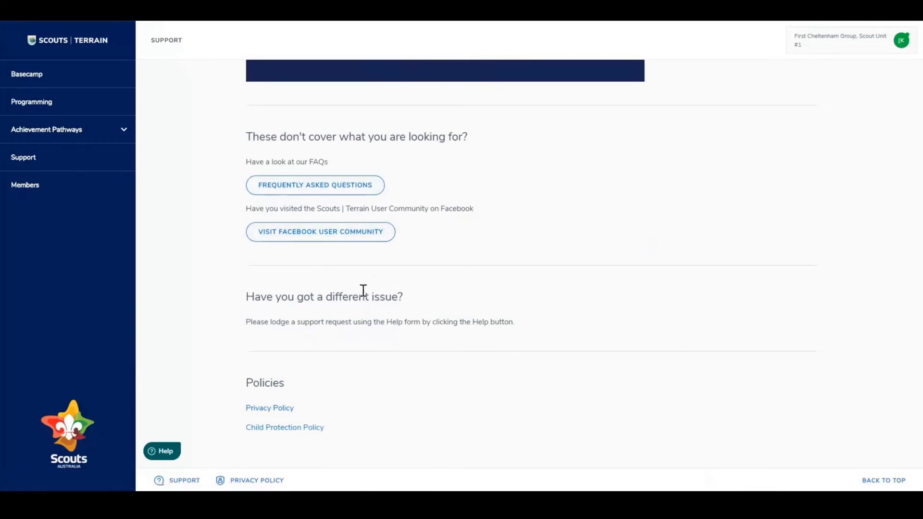
scroll(362, 293, "up", 8)
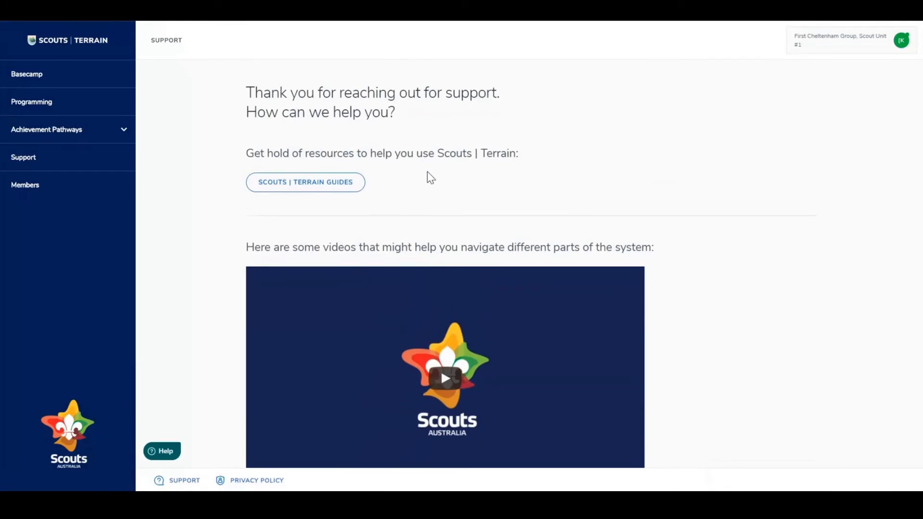
Step: Open the Scouts | Terrain guides from the Support page and look through the list of downloadable user guides
left_click(321, 187)
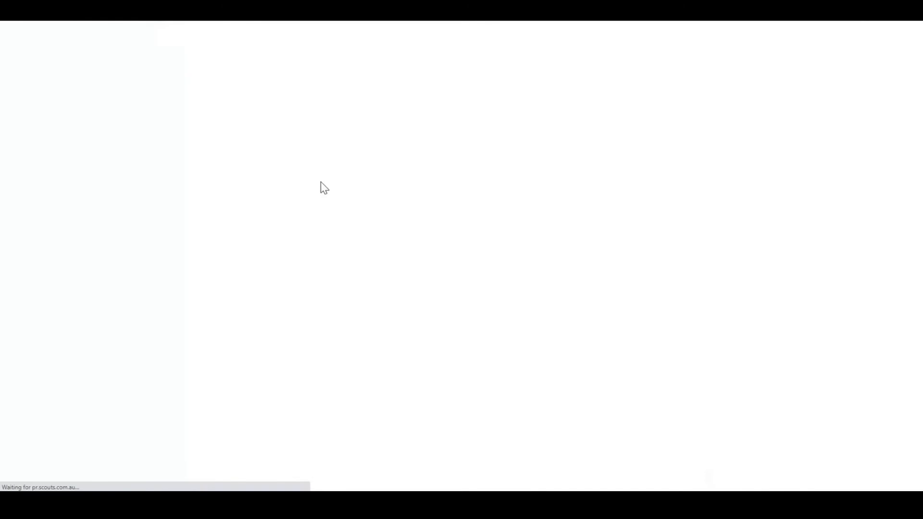
scroll(321, 182, "down", 5)
scroll(356, 232, "up", 4)
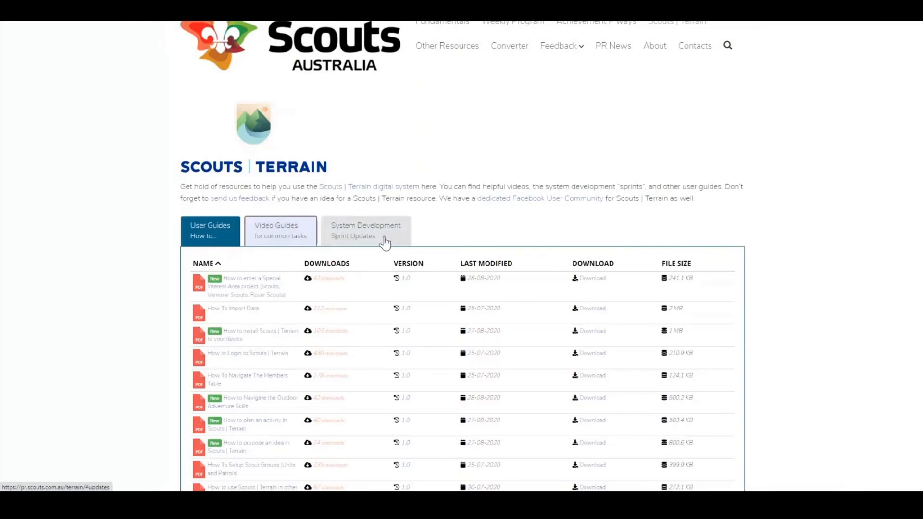
scroll(384, 241, "down", 3)
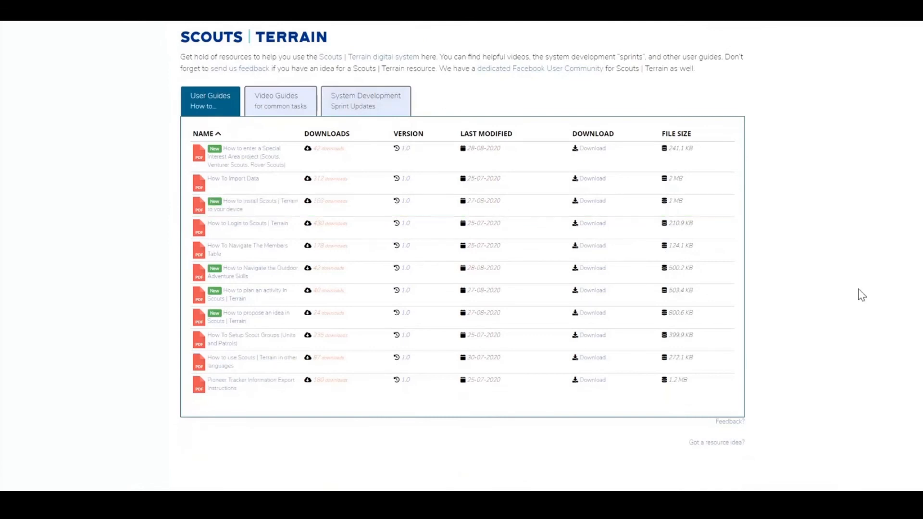